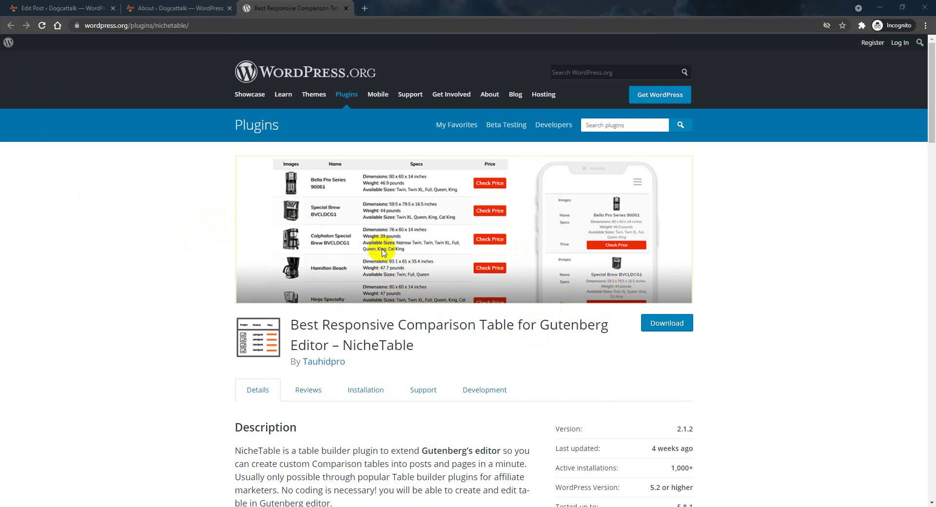
Step: Open the page for adding new plugins in the Dogcattalk site's WordPress admin
left_click(59, 8)
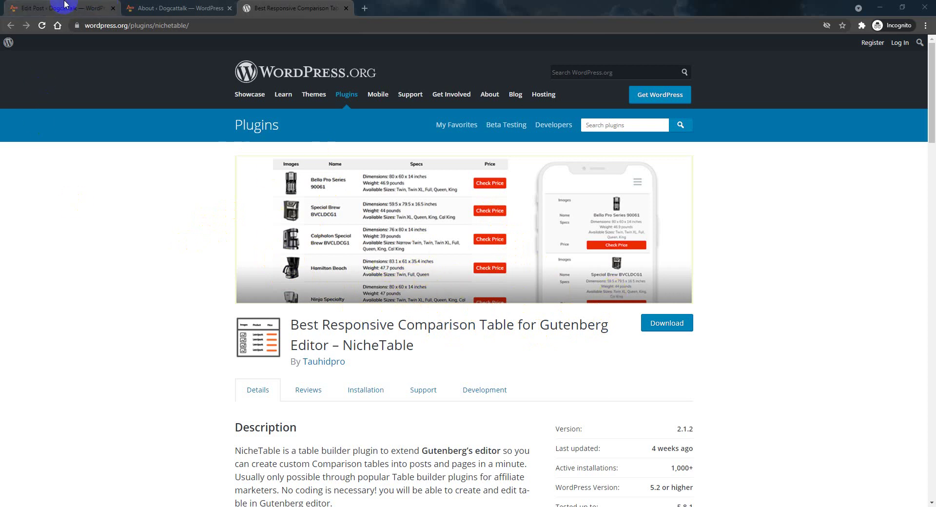
left_click(182, 9)
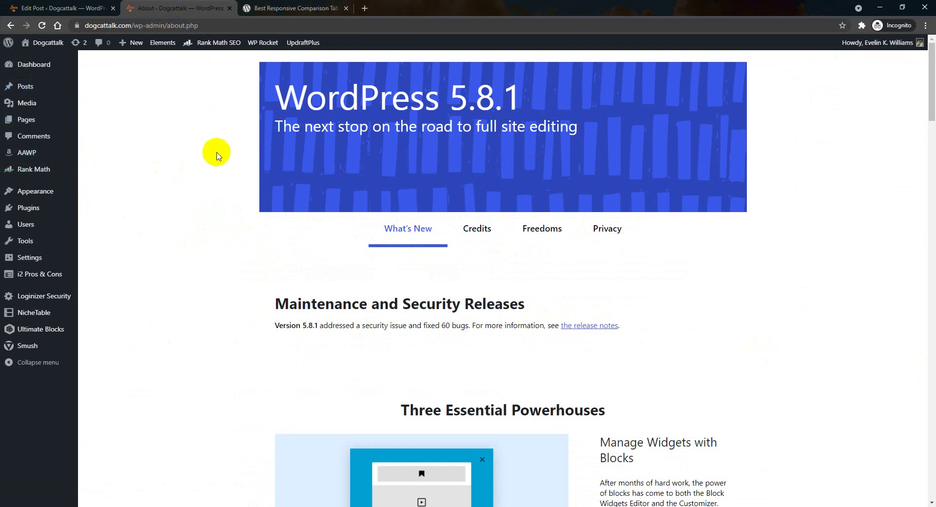
left_click(28, 207)
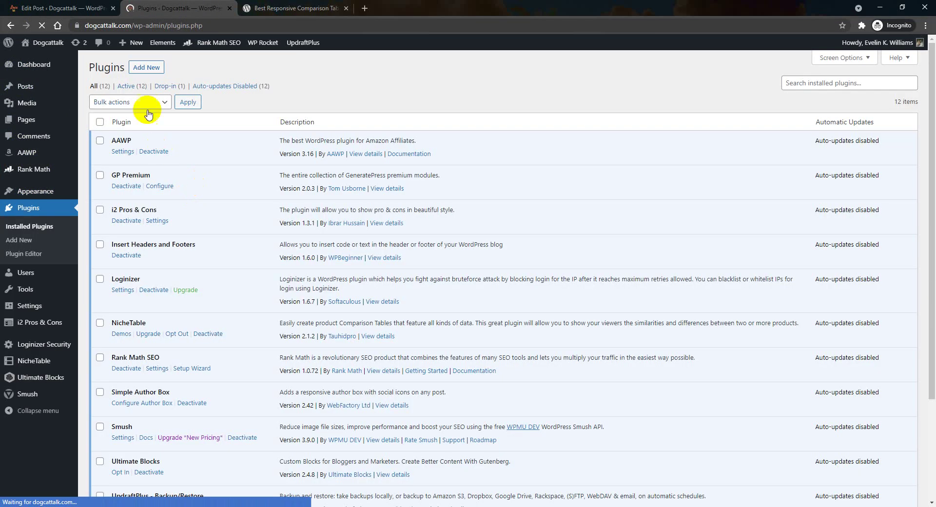
left_click(144, 67)
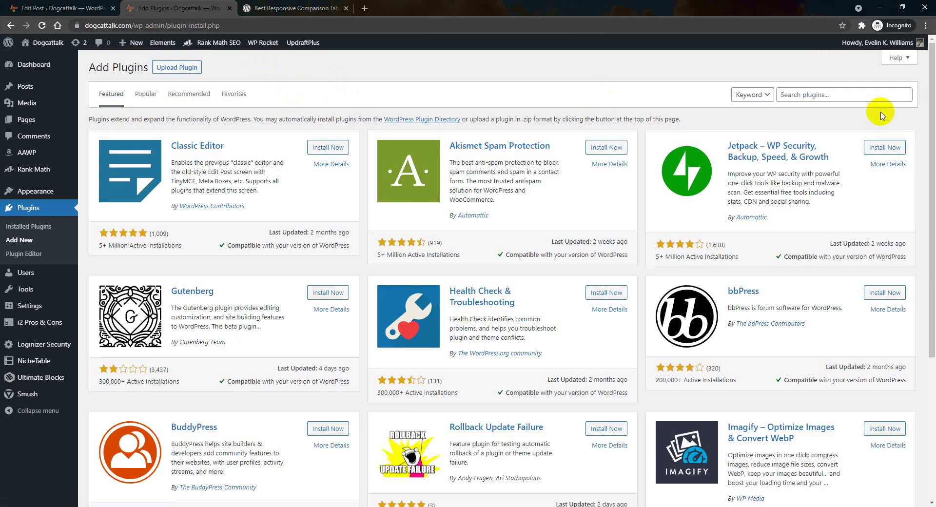
Step: Search the plugin directory for "niche table pro" and select the search text
left_click(826, 95)
type("niche table")
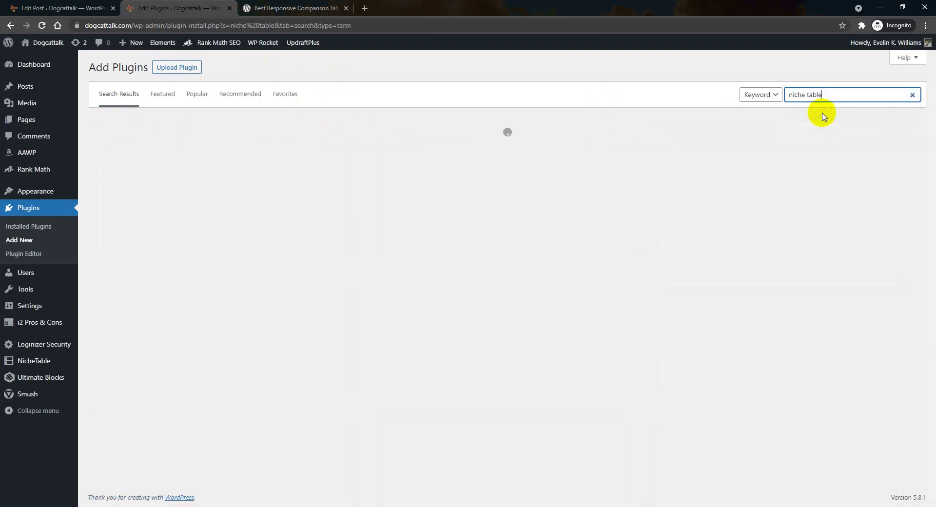
left_click(833, 97)
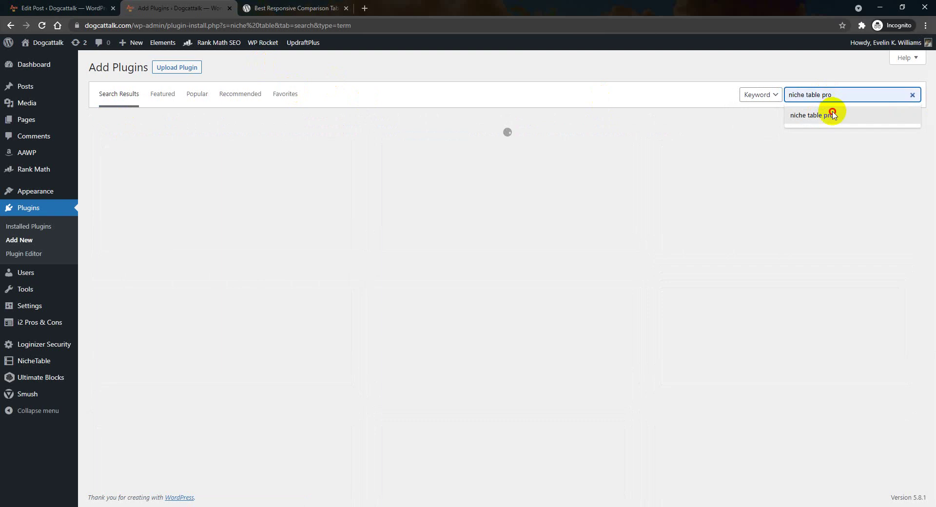
left_click(834, 115)
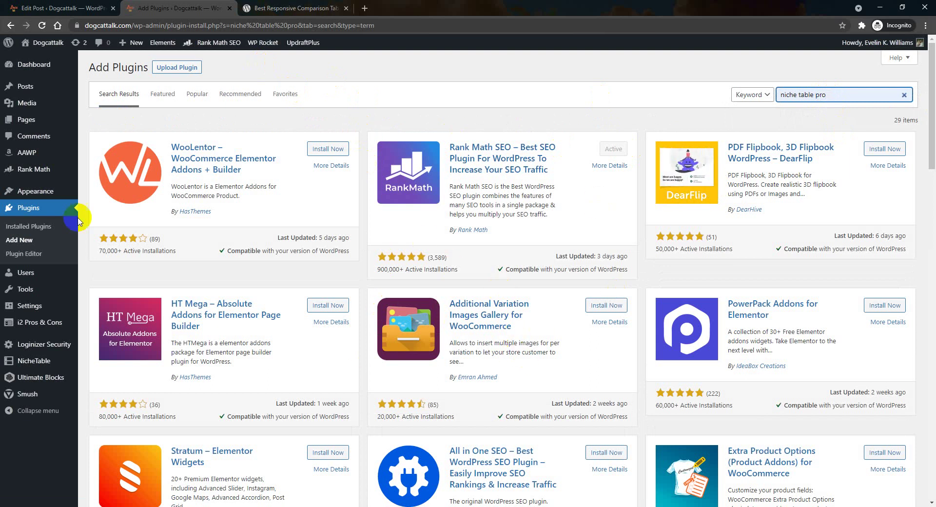
left_click_drag(897, 94, 652, 78)
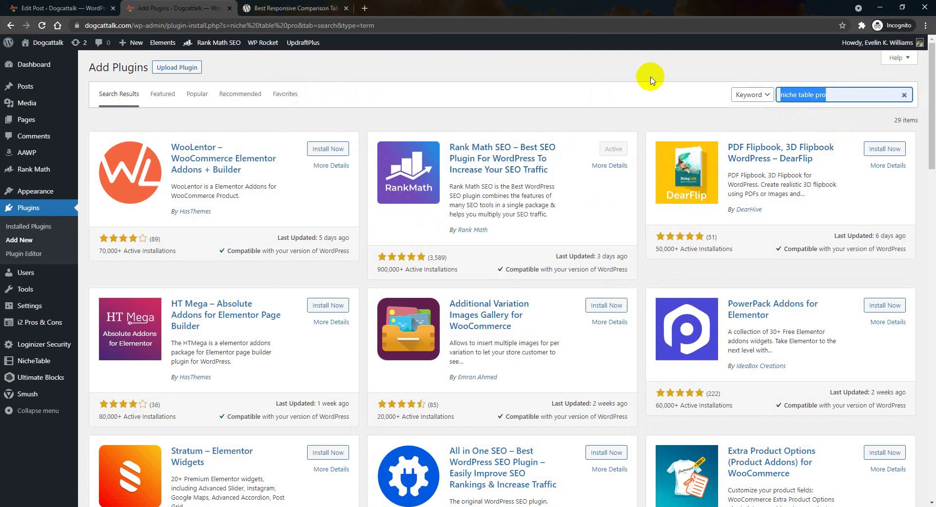
Step: Check the NicheTable plugin's download page on WordPress.org, then return to the kitchen table post being edited
left_click(294, 8)
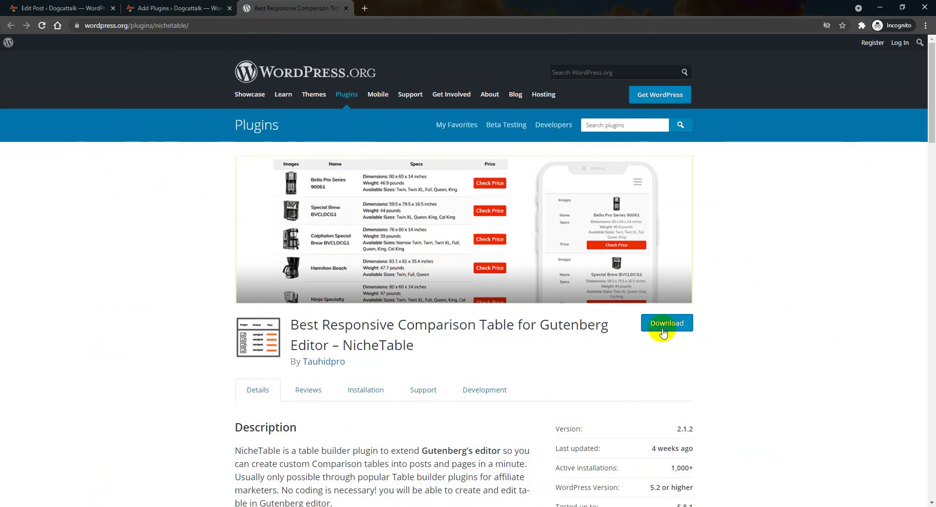
left_click(178, 8)
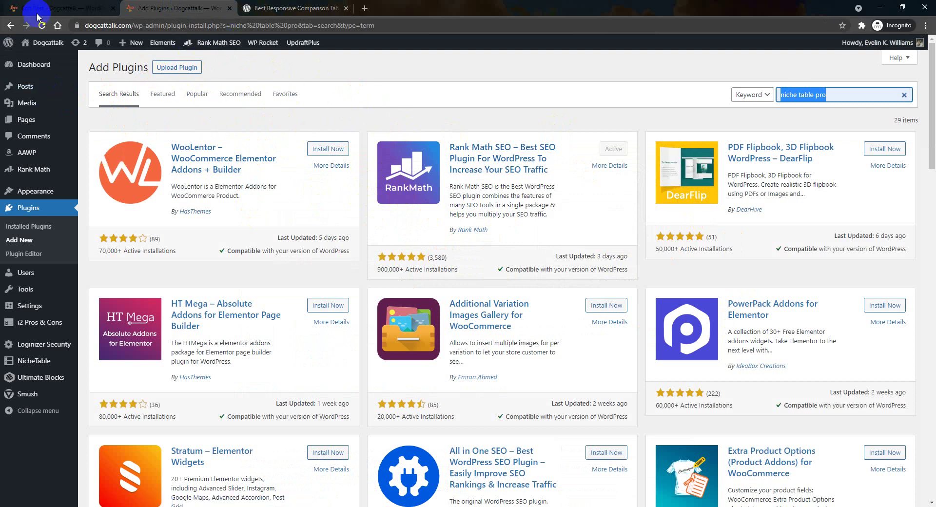
left_click(2, 5)
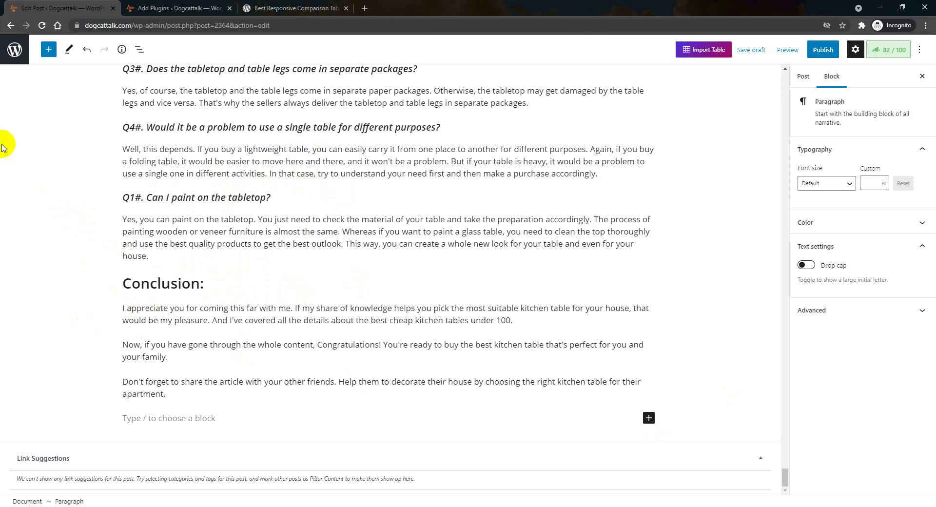
Step: Switch to Excel and examine the title, product rows and feature columns of the electric kettle comparison table
key("alt+Tab")
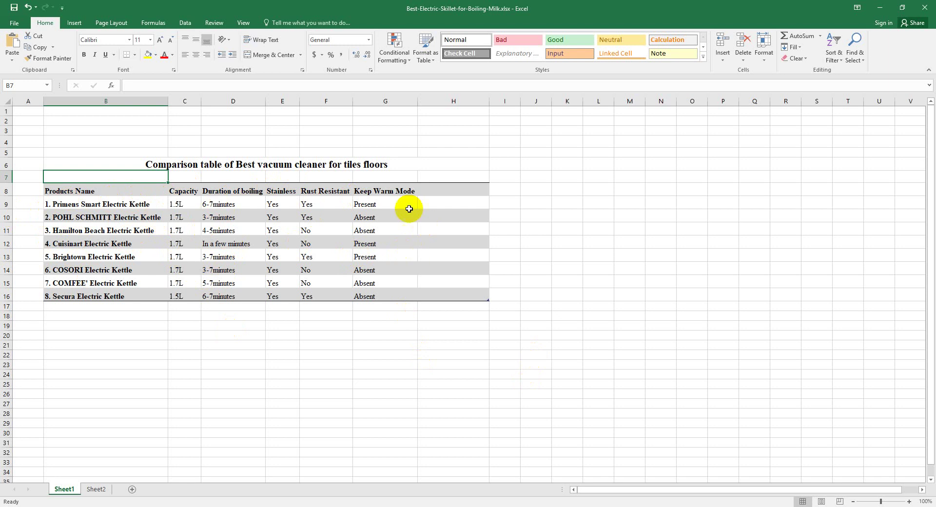
left_click_drag(122, 181, 84, 190)
left_click(484, 286)
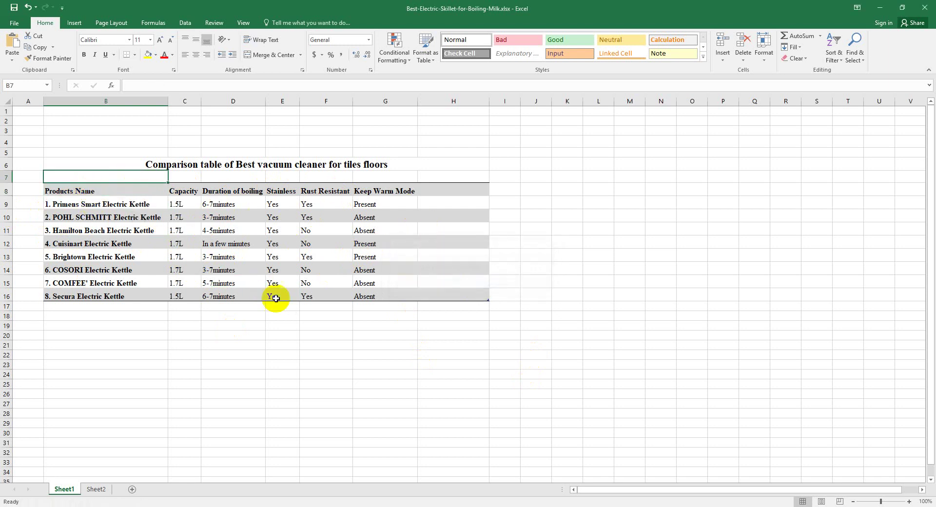
left_click(321, 366)
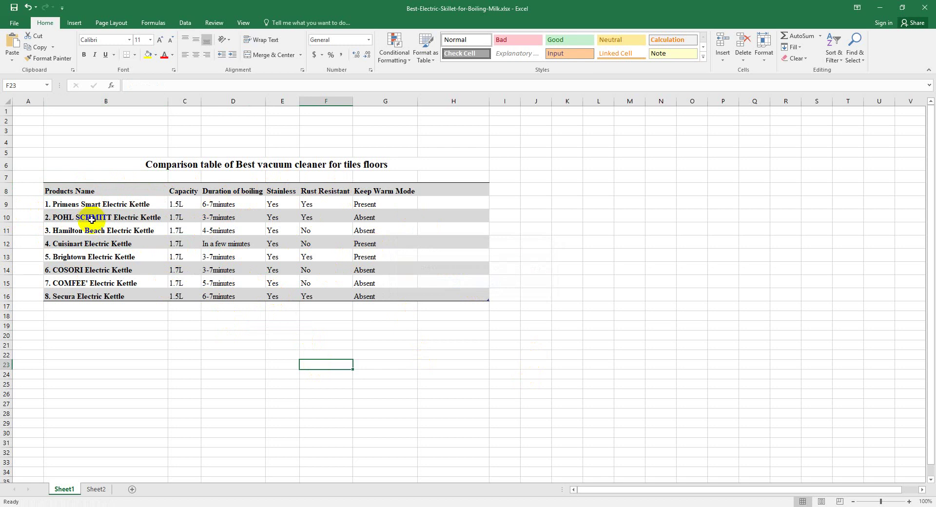
left_click(193, 165)
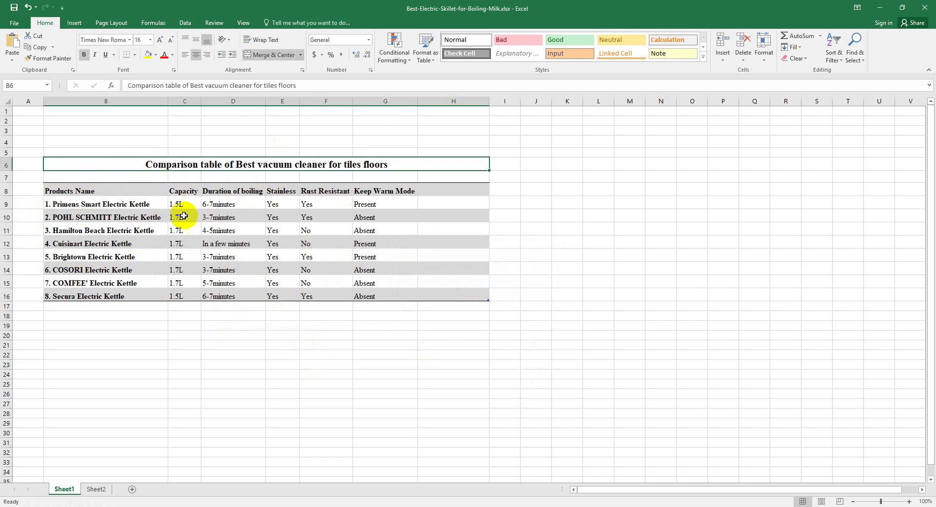
Step: Return to the WordPress post, open the pre-designed table library and look through the Basic table demos
key("alt+Tab")
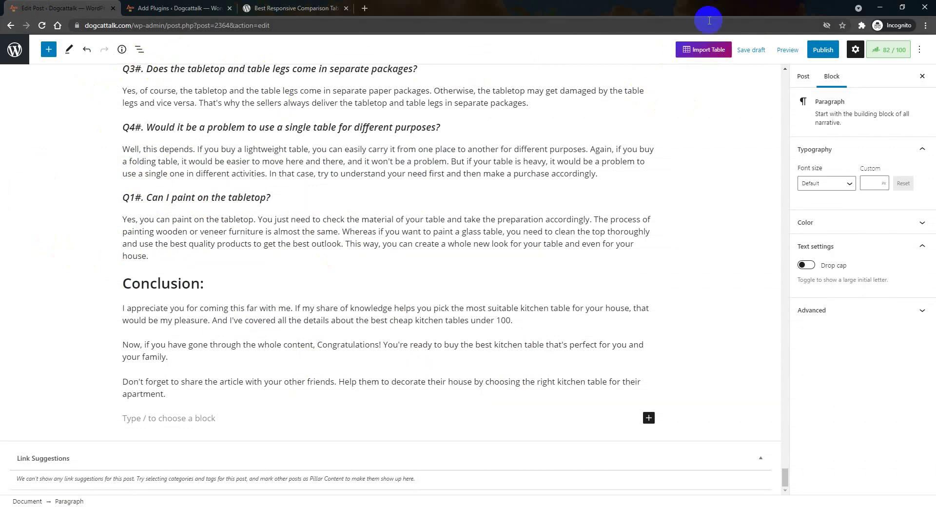
left_click(703, 50)
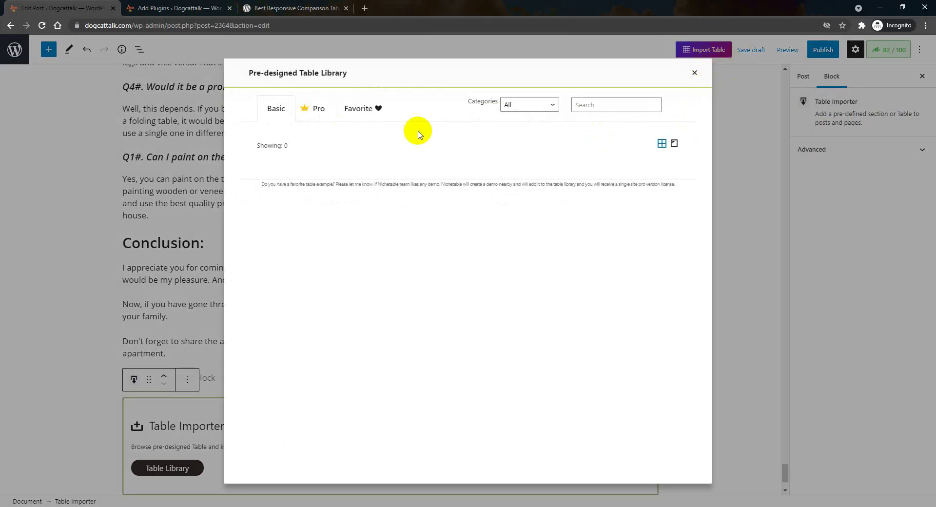
mouse_move(397, 250)
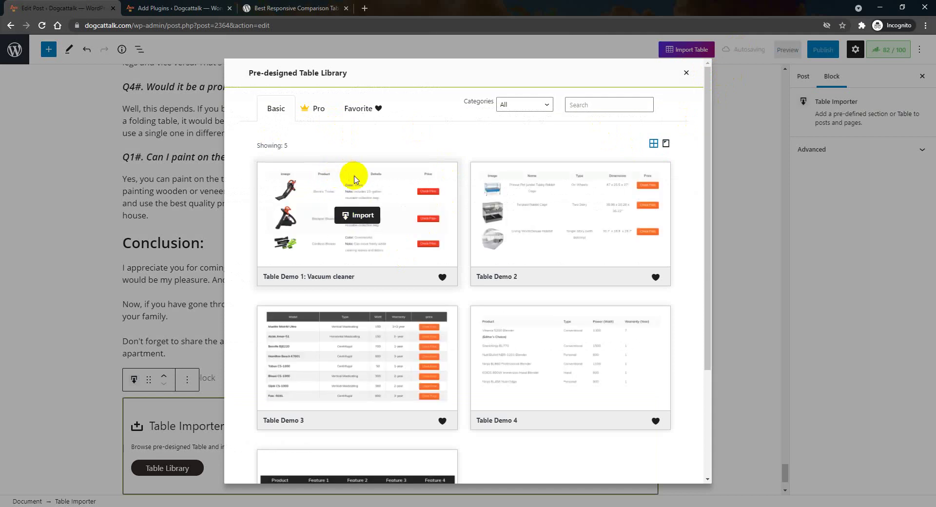
scroll(555, 315, "down", 3)
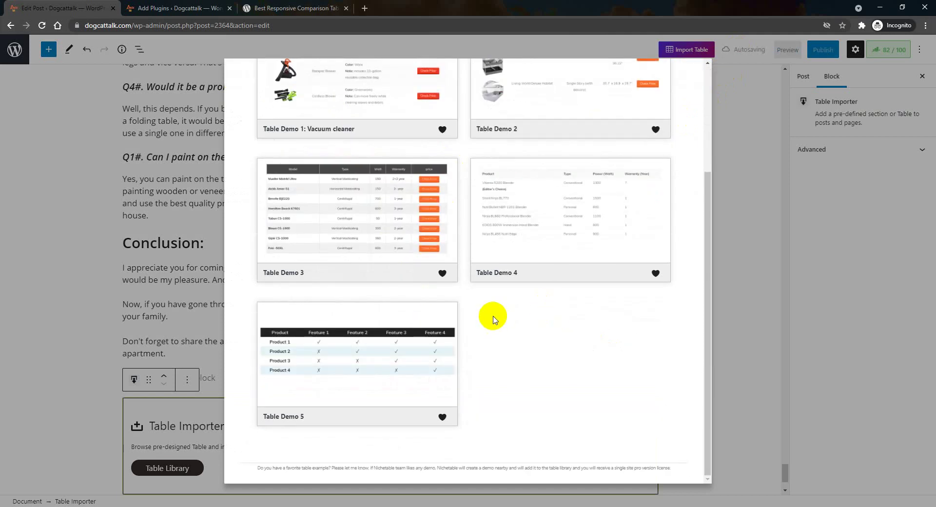
scroll(376, 324, "up", 3)
scroll(384, 264, "down", 1)
scroll(384, 265, "down", 2)
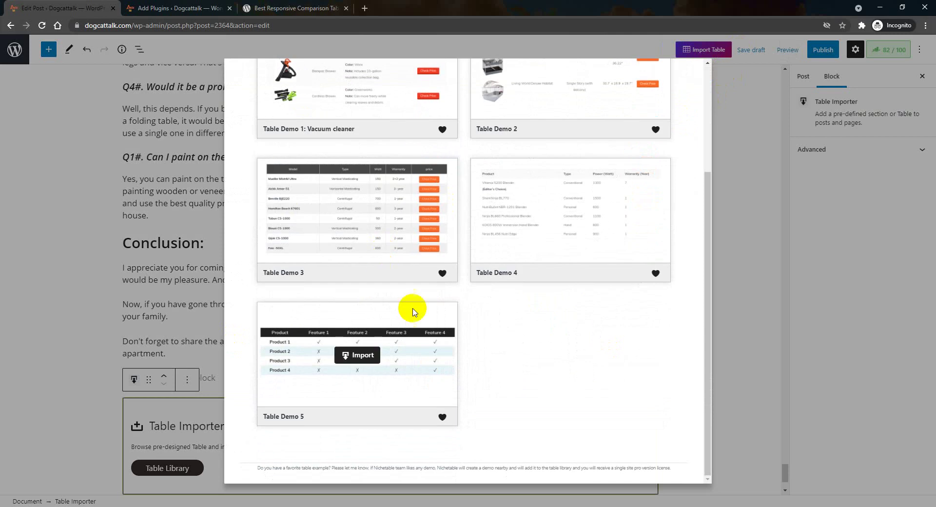
scroll(412, 309, "up", 3)
Step: Look through the Pro comparison table designs in the table library
left_click(323, 111)
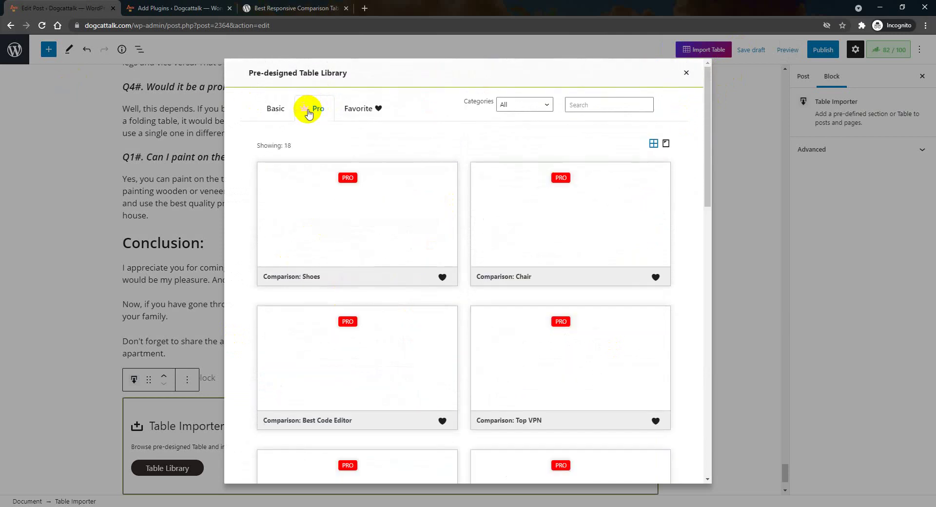
scroll(524, 261, "down", 4)
scroll(503, 300, "down", 5)
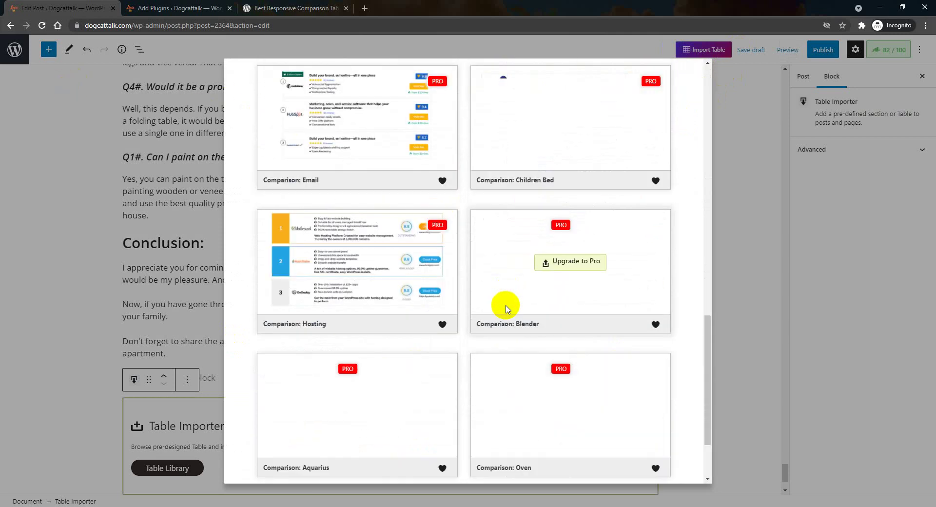
scroll(507, 312, "up", 10)
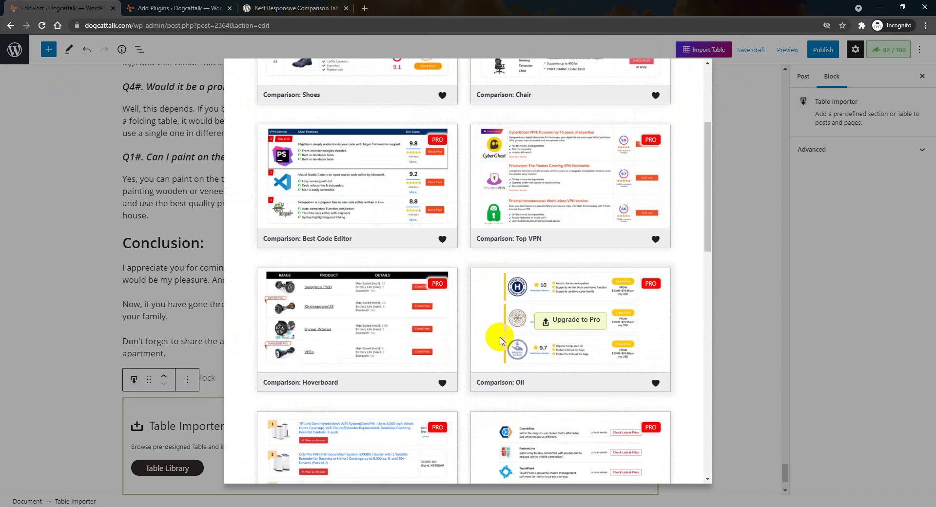
scroll(510, 312, "up", 3)
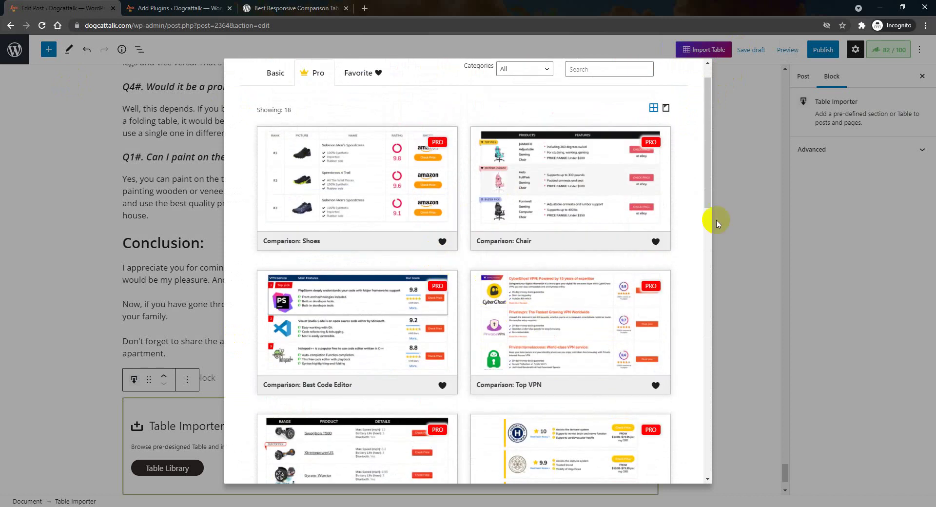
Step: Import the Basic design "Table Demo 1: Vacuum cleaner" at the end of the post
left_click(277, 74)
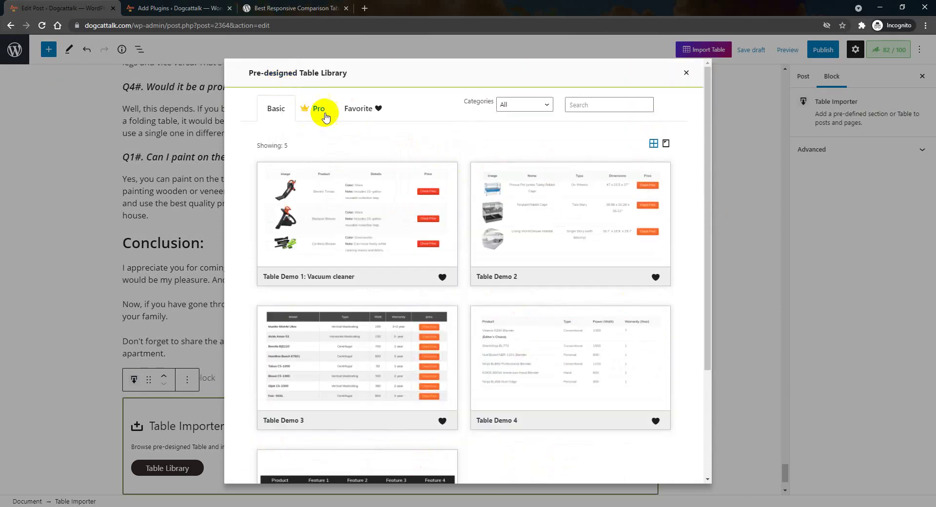
mouse_move(381, 361)
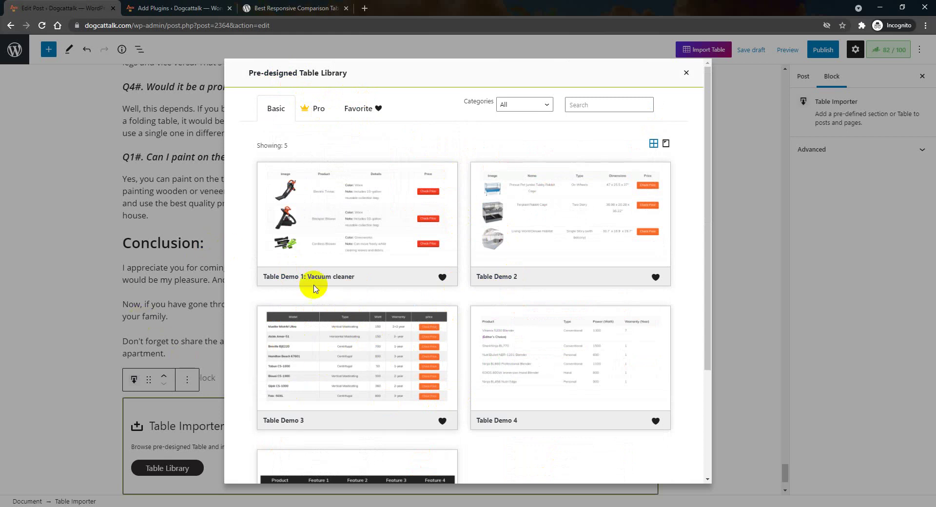
mouse_move(344, 187)
mouse_move(317, 378)
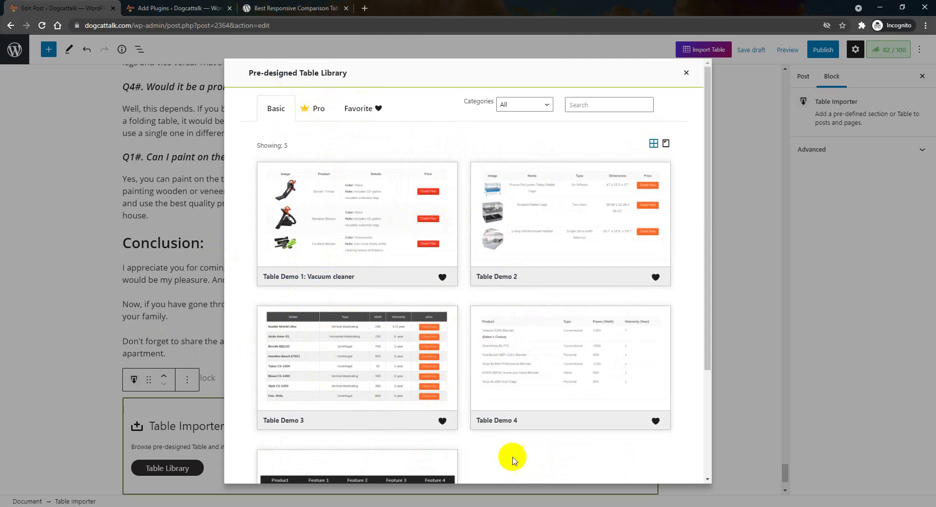
mouse_move(394, 191)
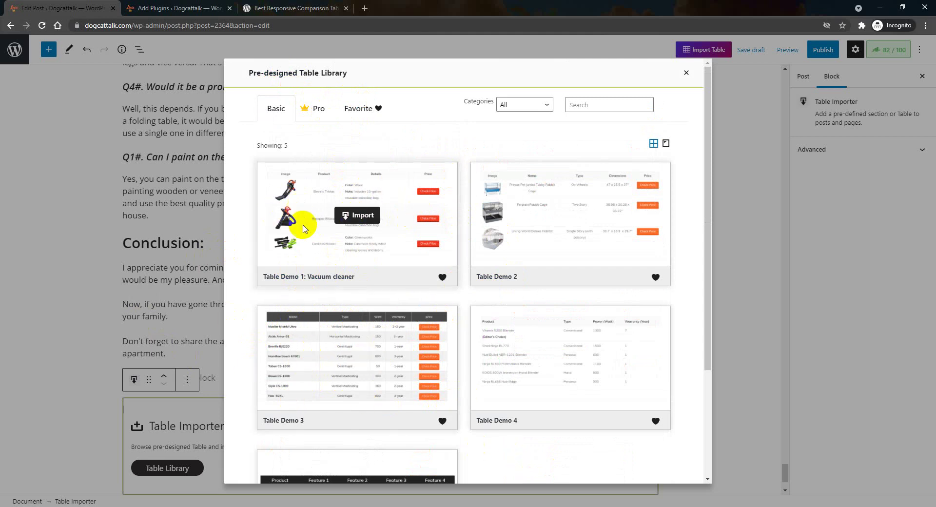
left_click(351, 216)
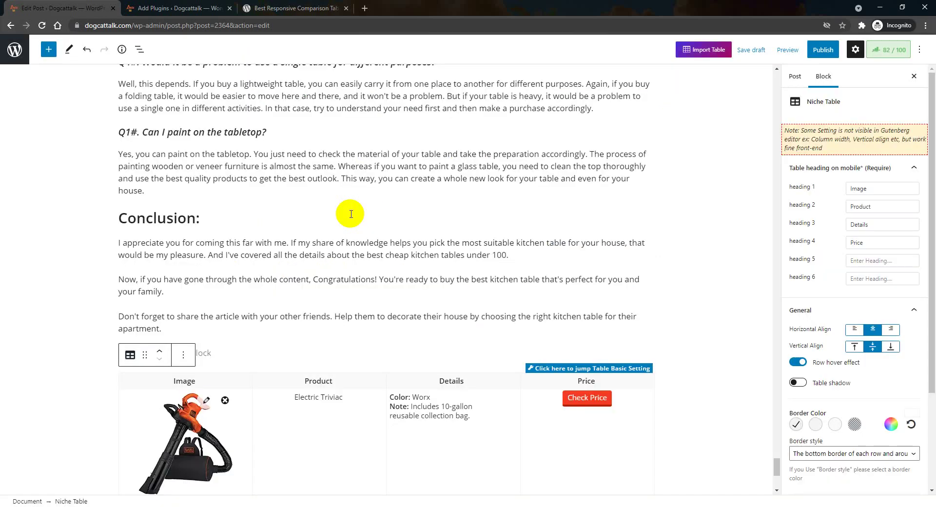
scroll(351, 214, "down", 6)
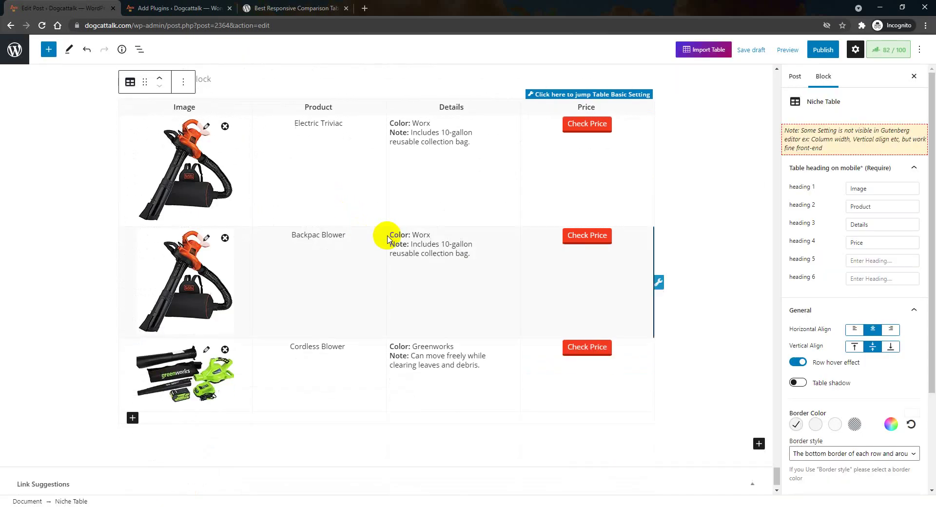
Step: Select the first product's image cell in the imported table and check the column headings in the Excel sheet
left_click(199, 154)
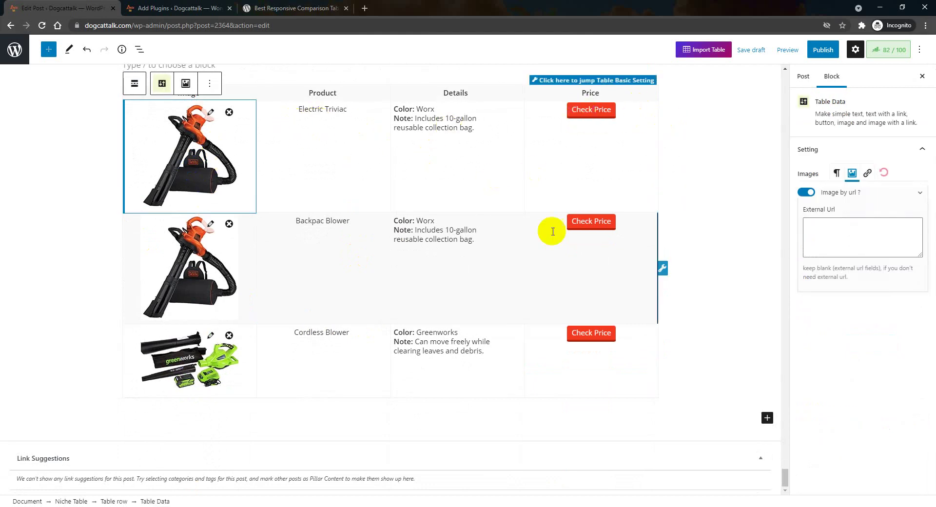
key("alt+Tab")
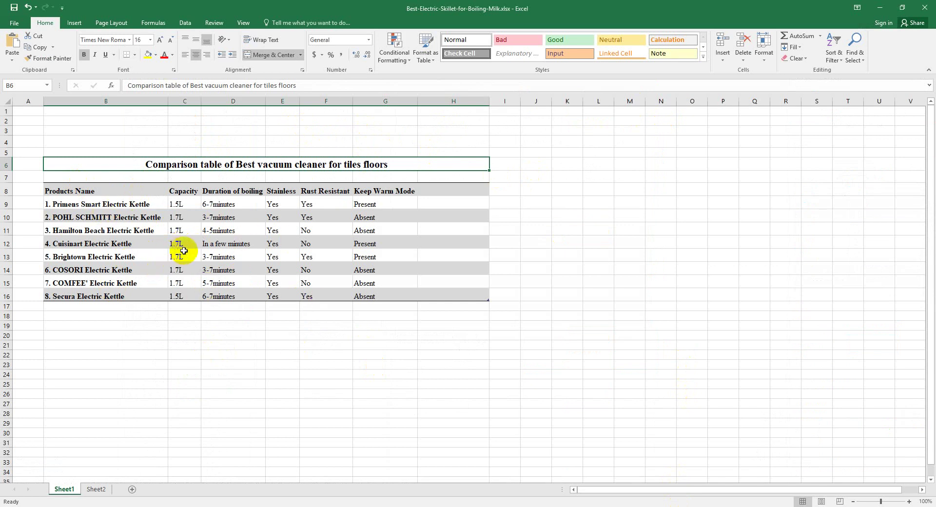
left_click(91, 189)
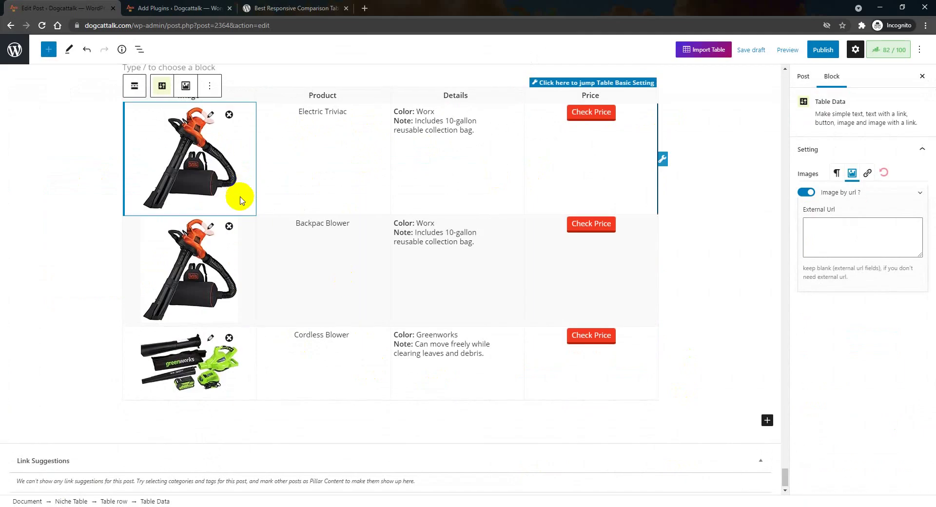
Step: Change the heading of the imported table's first column to "Product Image"
scroll(240, 200, "up", 2)
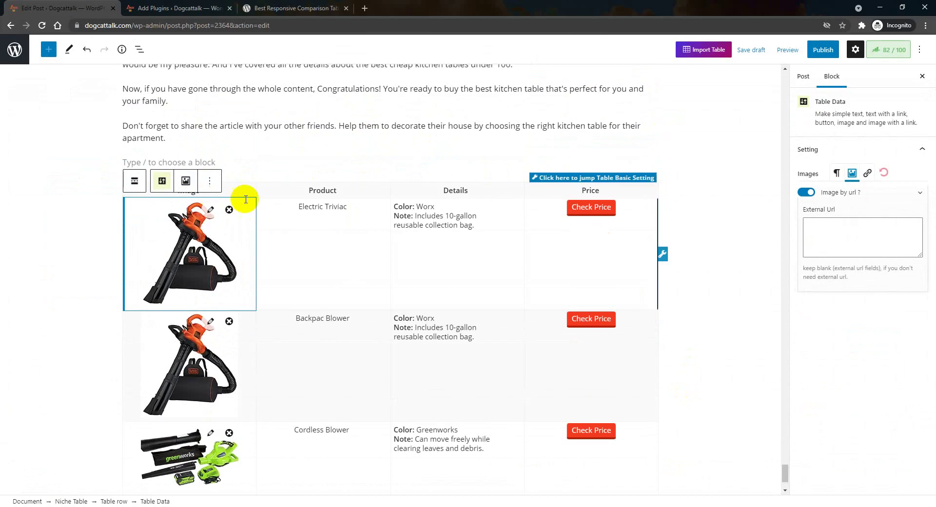
left_click(200, 188)
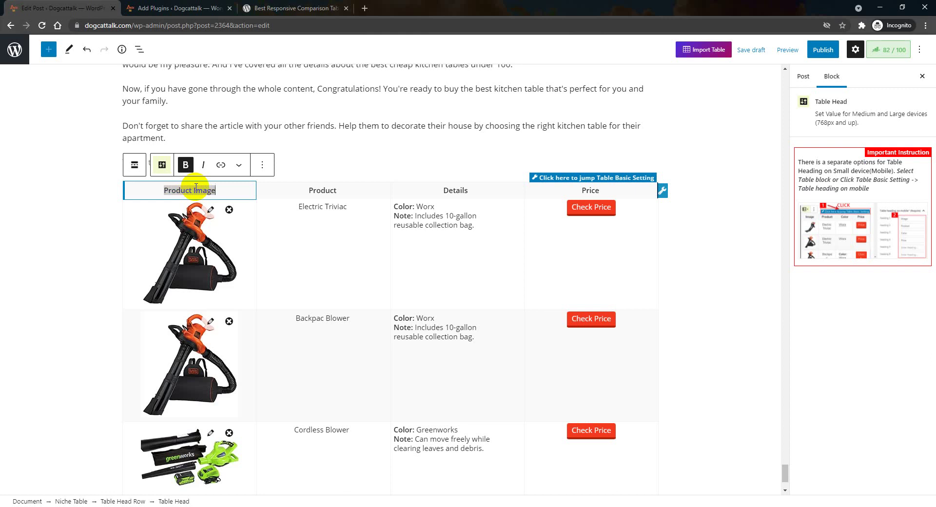
Step: Check the column names in the Excel sheet and change the second column's heading to "Capacity"
scroll(215, 182, "down", 2)
scroll(334, 150, "up", 2)
left_click(343, 191)
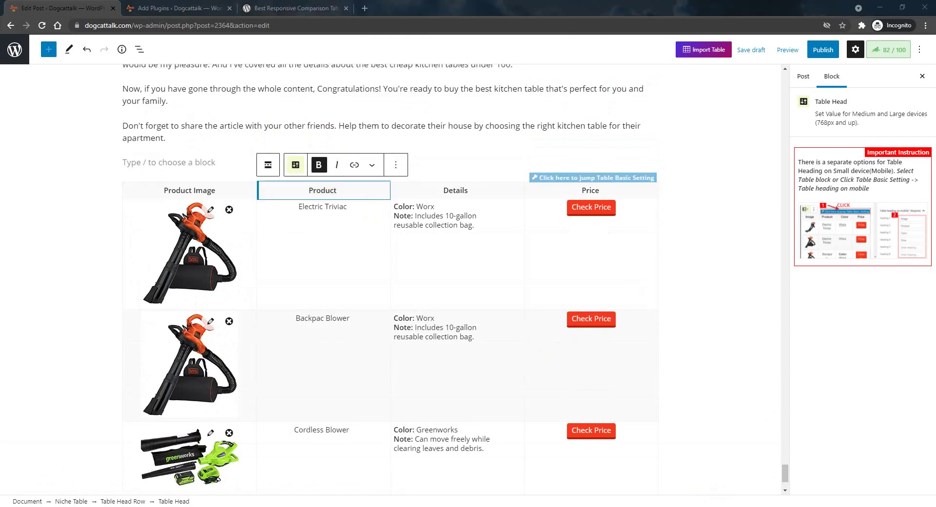
key("alt+Tab")
key("alt+Tab")
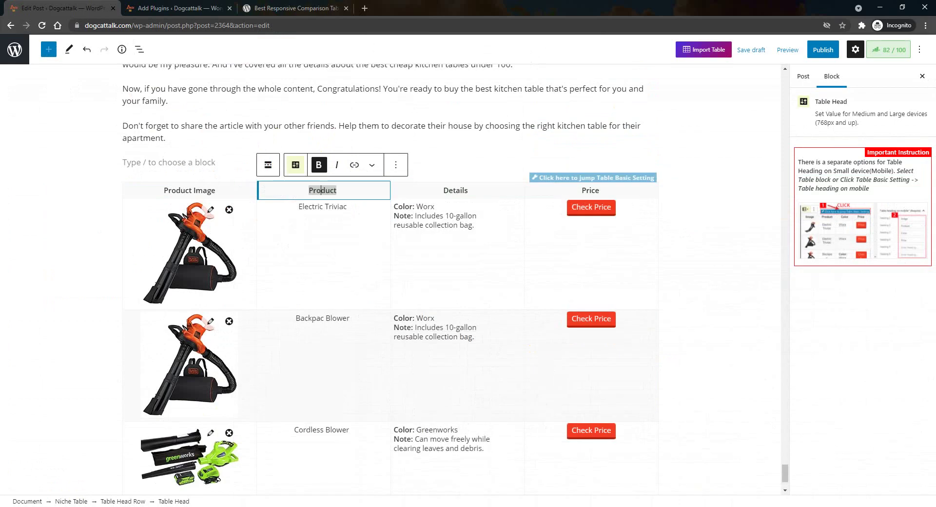
double_click(321, 191)
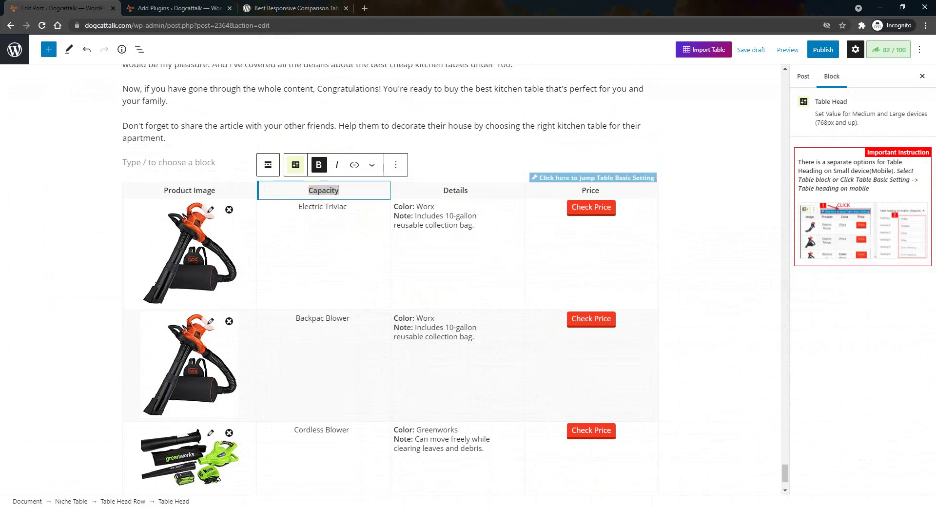
Step: Change the third and fourth column headings to "Stainless" and "Rust ressistant", following the Excel sheet
key("alt+Tab")
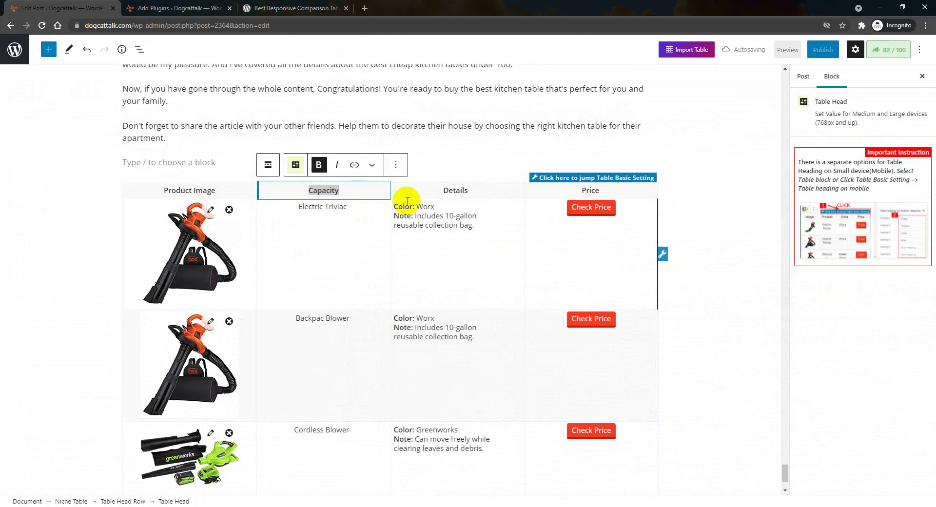
double_click(455, 191)
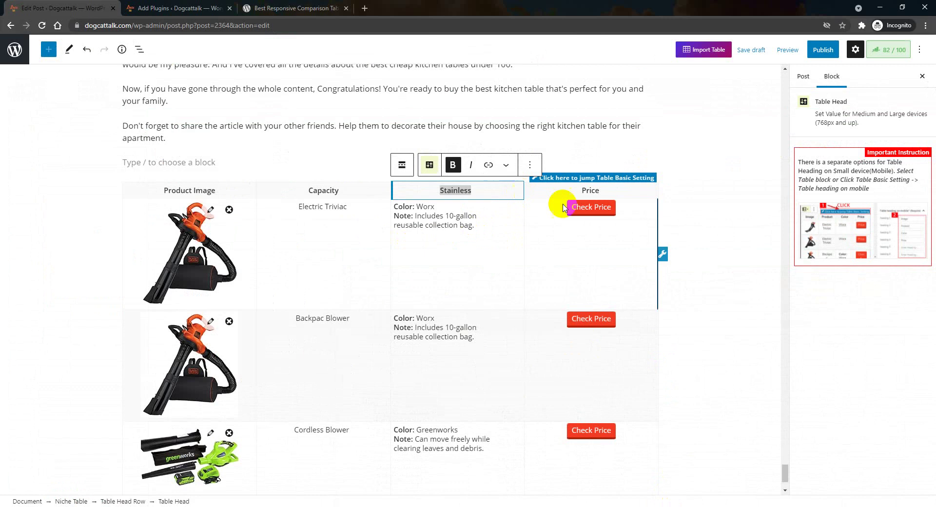
double_click(583, 191)
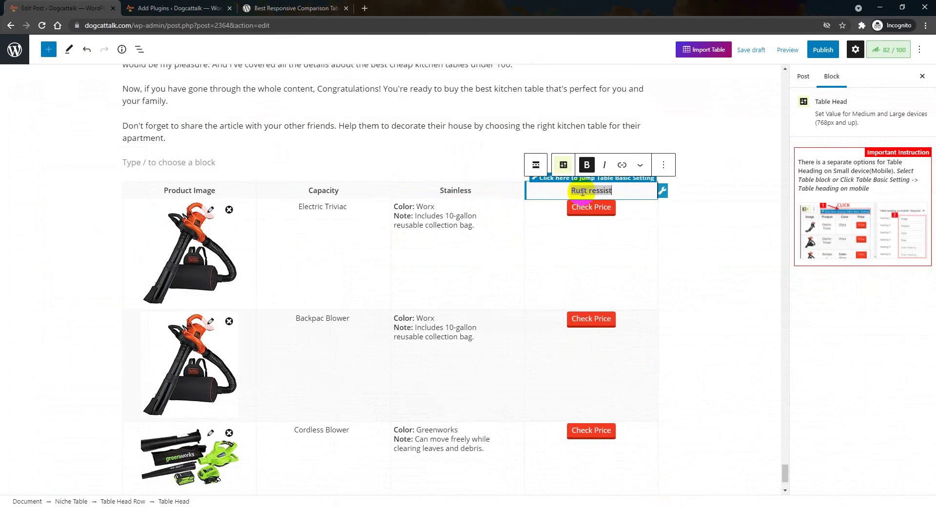
Step: Set the column count of the table's heading row to 6
left_click(381, 204)
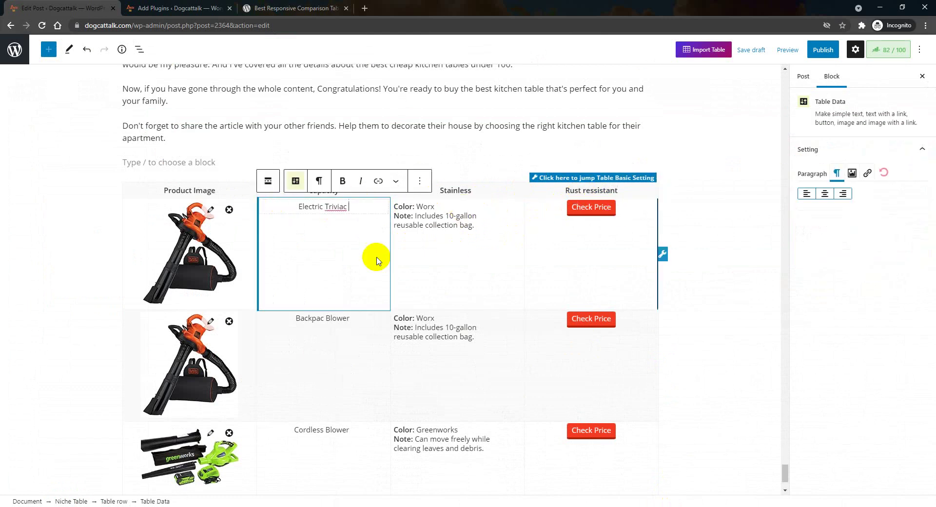
left_click(195, 201)
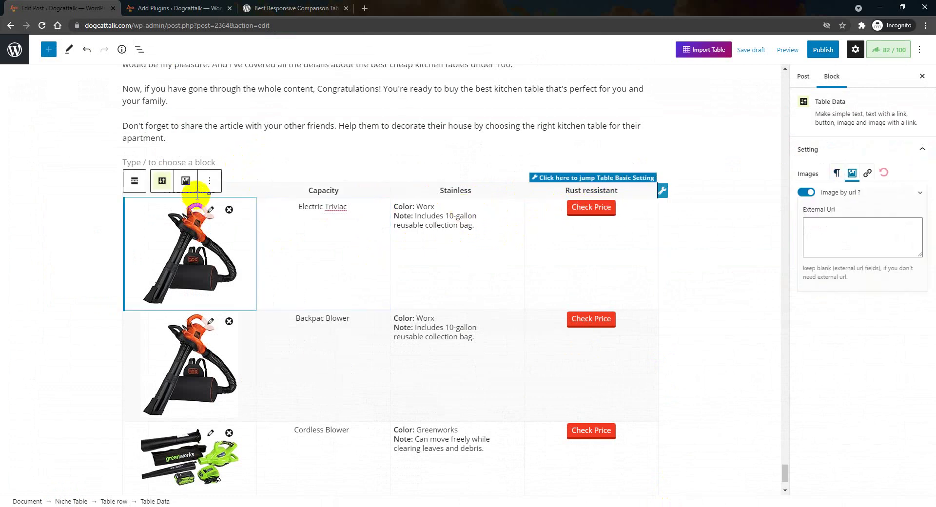
left_click(664, 193)
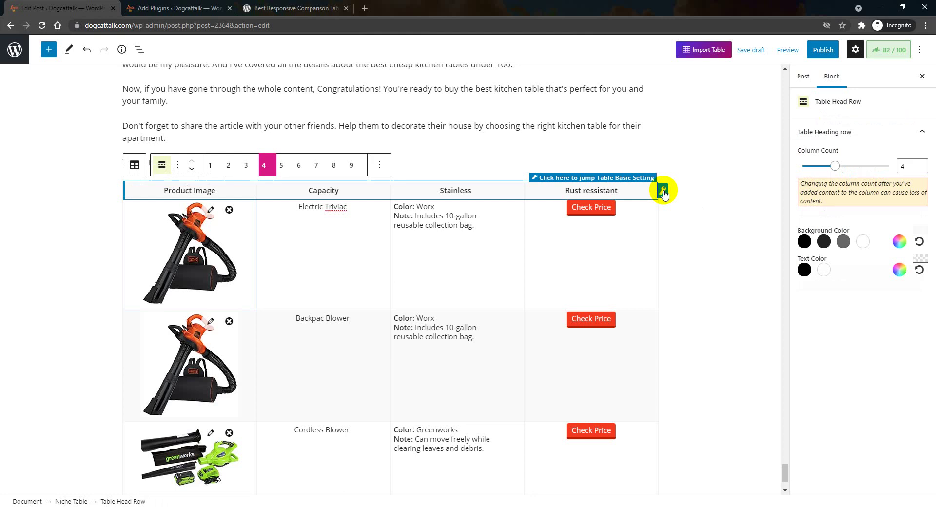
left_click(297, 165)
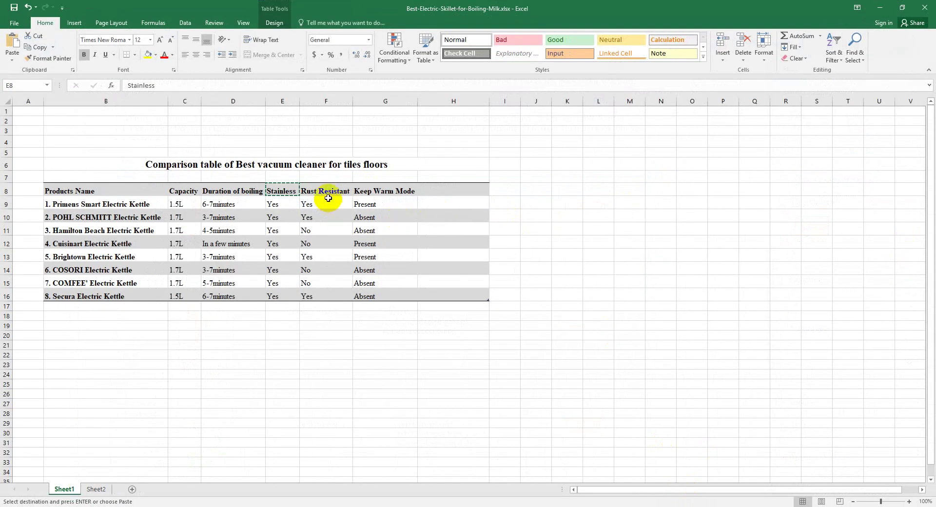
Step: Check the remaining column name in the Excel sheet and fill the two new heading cells with "Keep warm mood" and "Check Price"
left_click(373, 190)
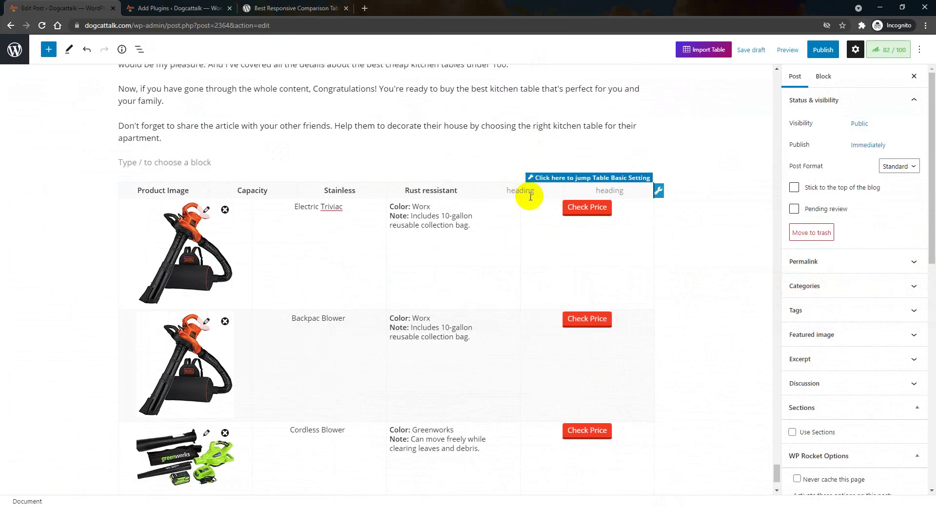
left_click(522, 191)
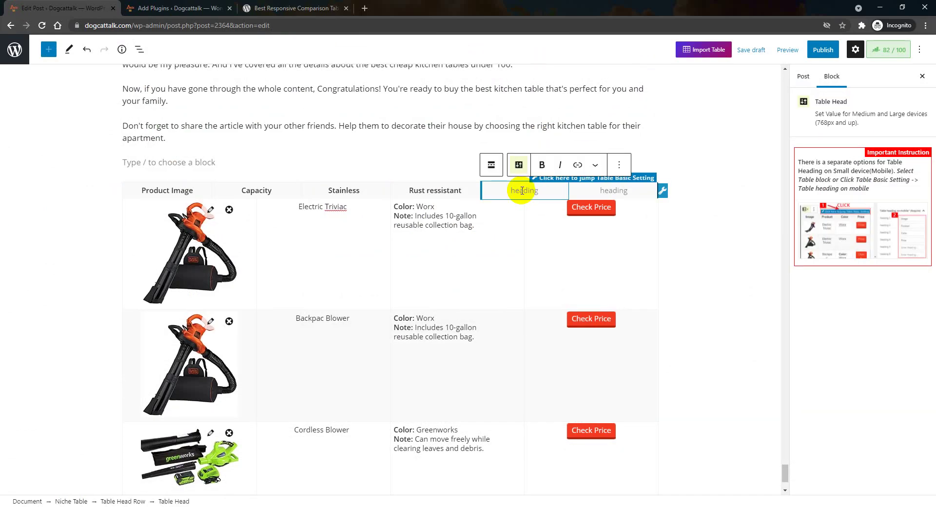
type("Keep warm mood")
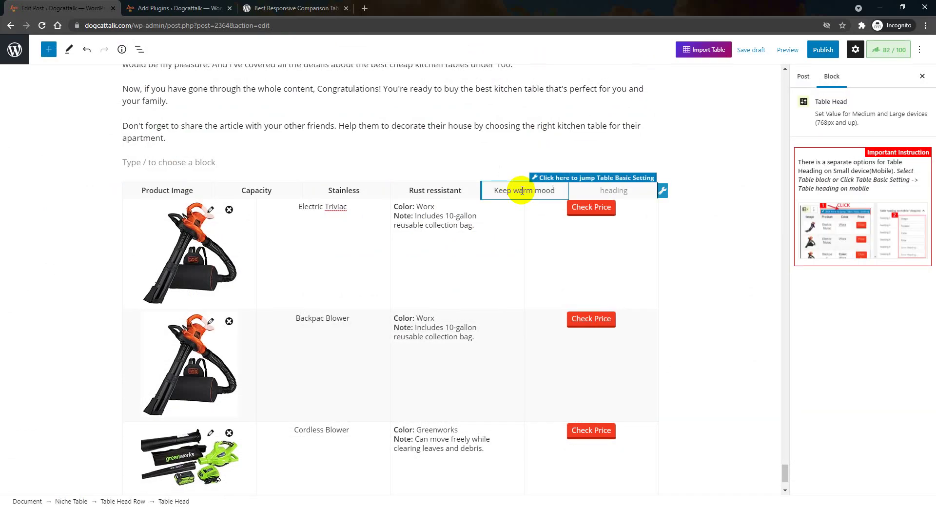
left_click(600, 191)
type("Check Price")
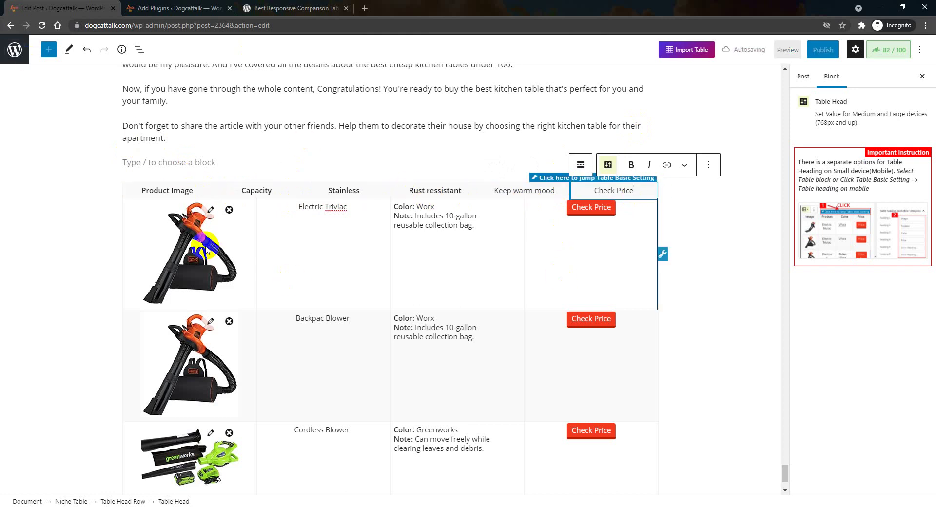
Step: Set the column count of the first product row, Electric Triviac, to 6
left_click(662, 254)
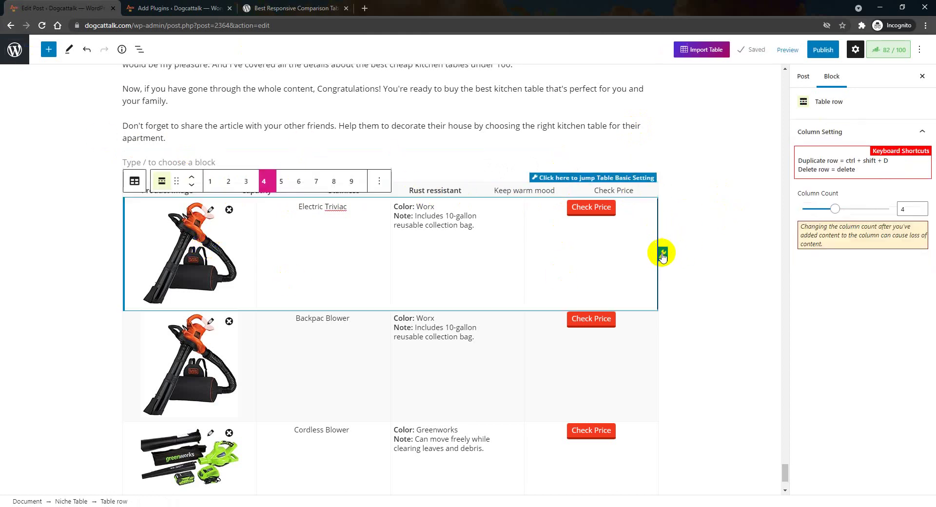
left_click(299, 181)
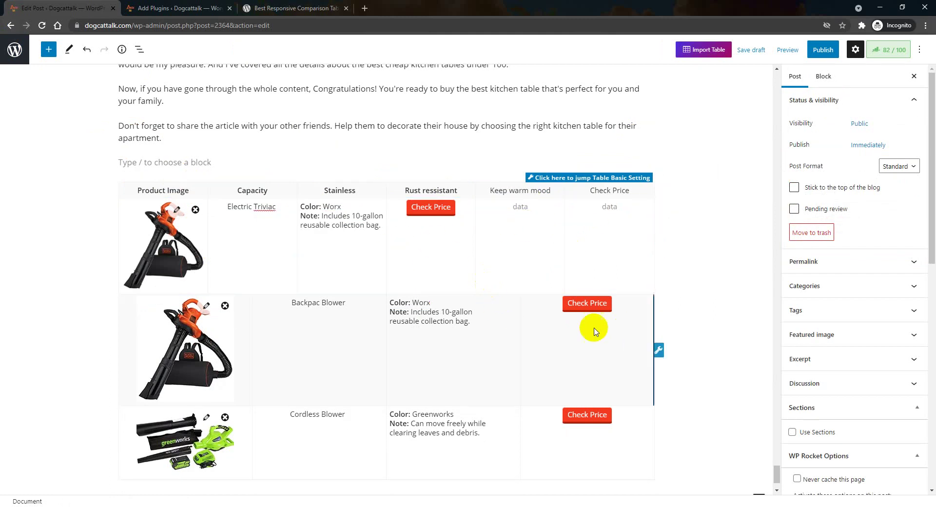
Step: Remove the Backpac Blower and Cordless Blower rows from the table
left_click(589, 306)
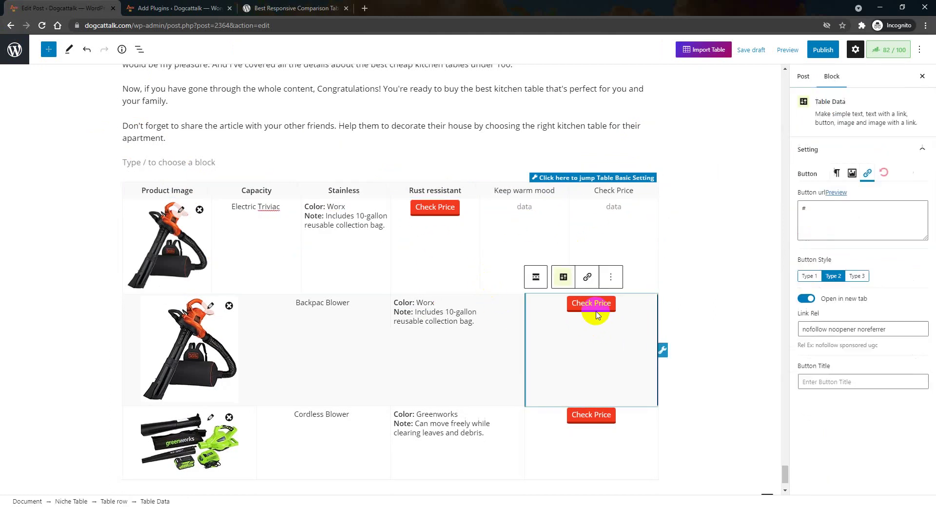
left_click(663, 350)
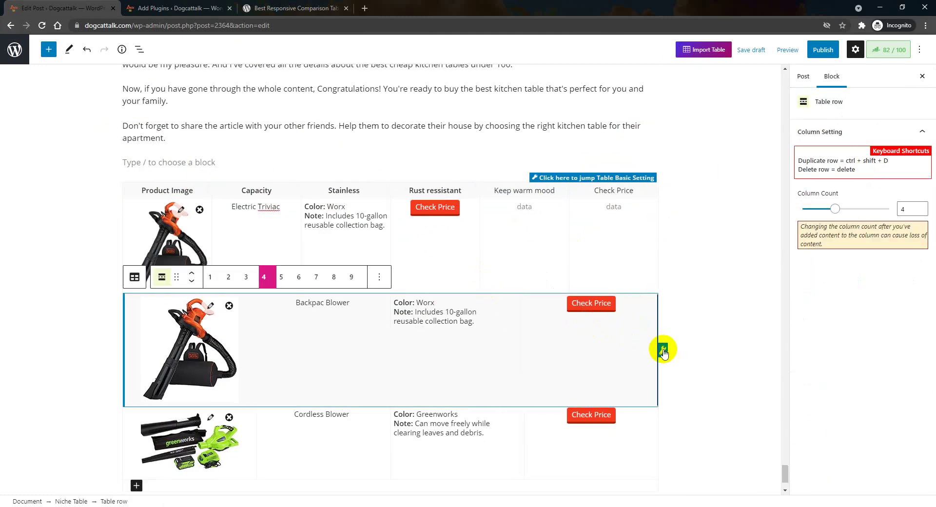
left_click(385, 288)
left_click(393, 419)
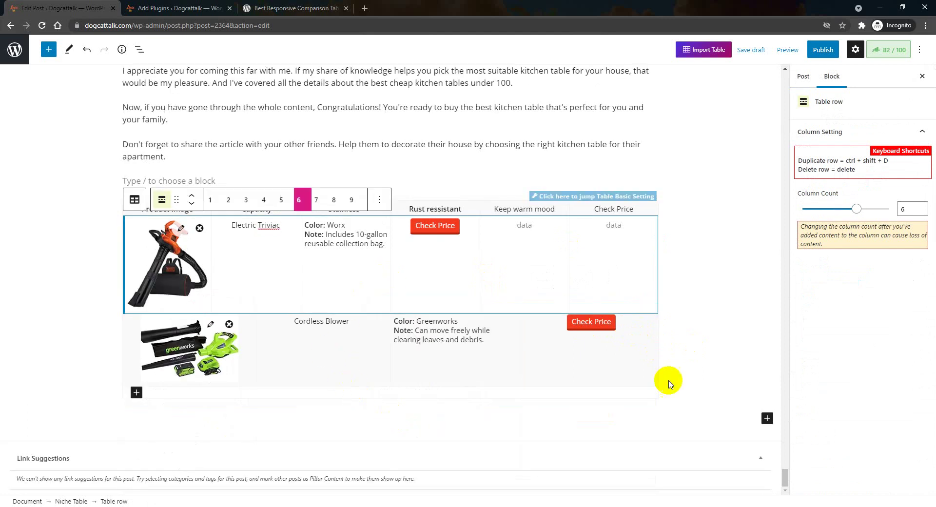
left_click(661, 349)
left_click(379, 295)
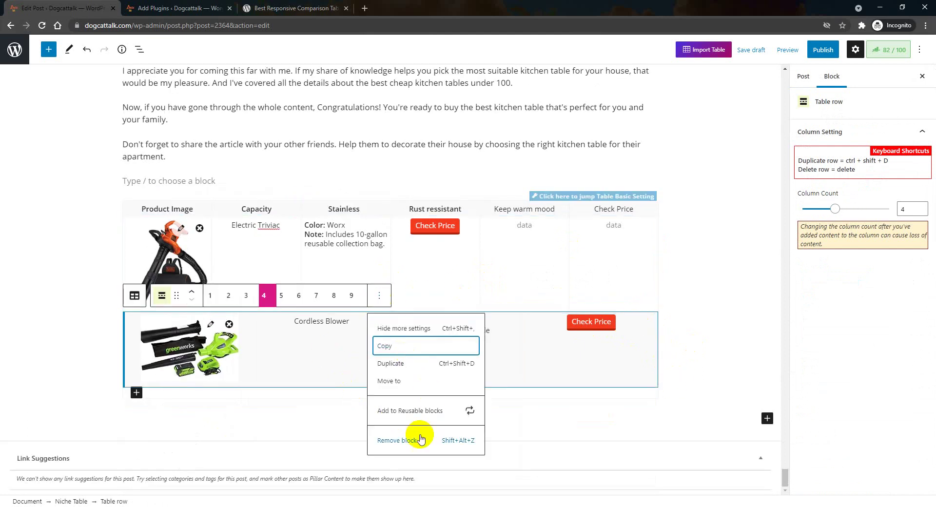
left_click(422, 439)
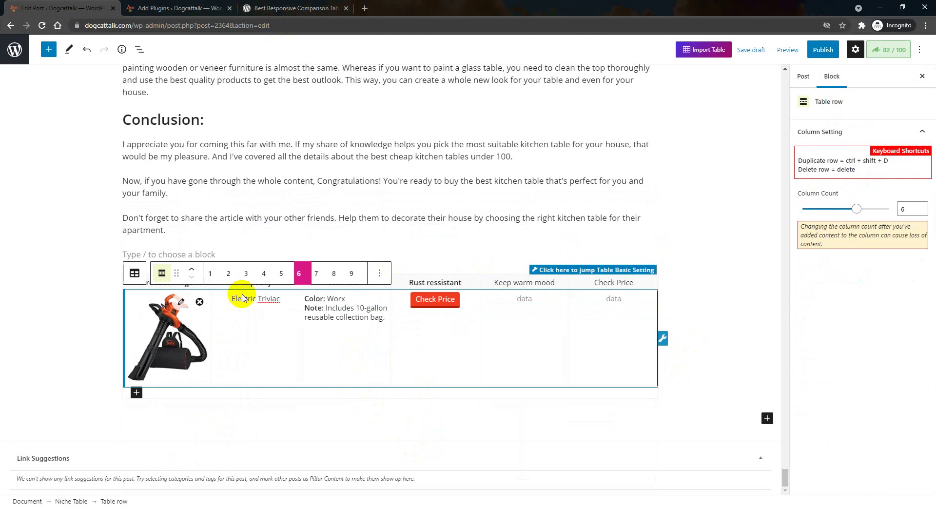
Step: Select the remaining product row's image cell and copy the product name "1. Primens Smart Electric Kettle" from the Excel sheet
left_click(174, 356)
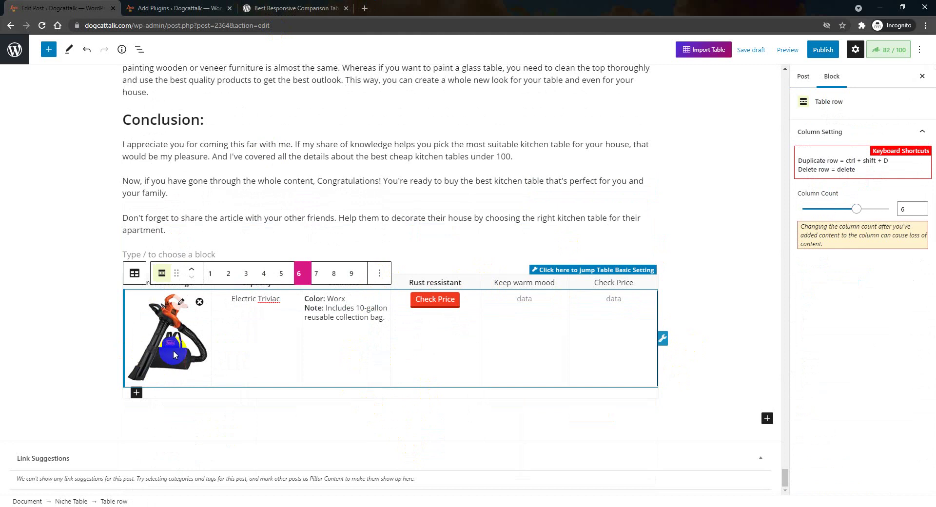
left_click(174, 351)
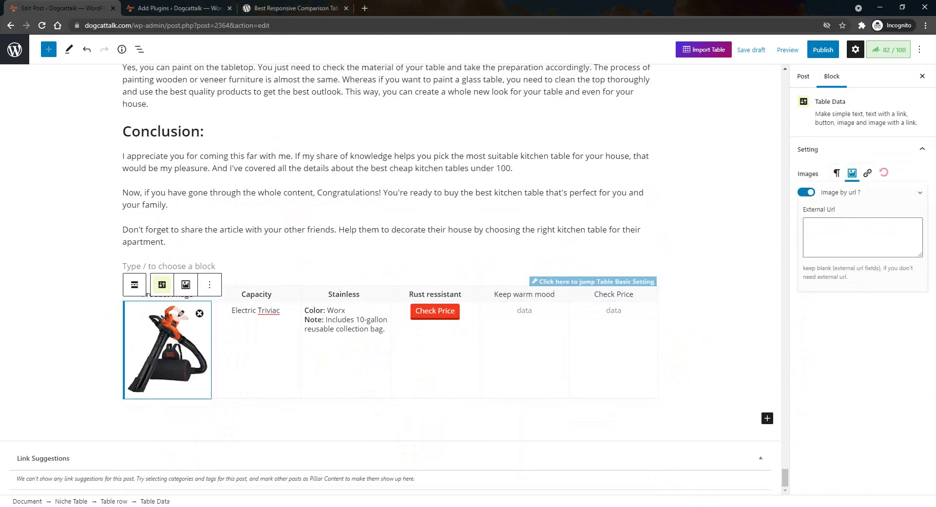
key("alt+Tab")
left_click(81, 201)
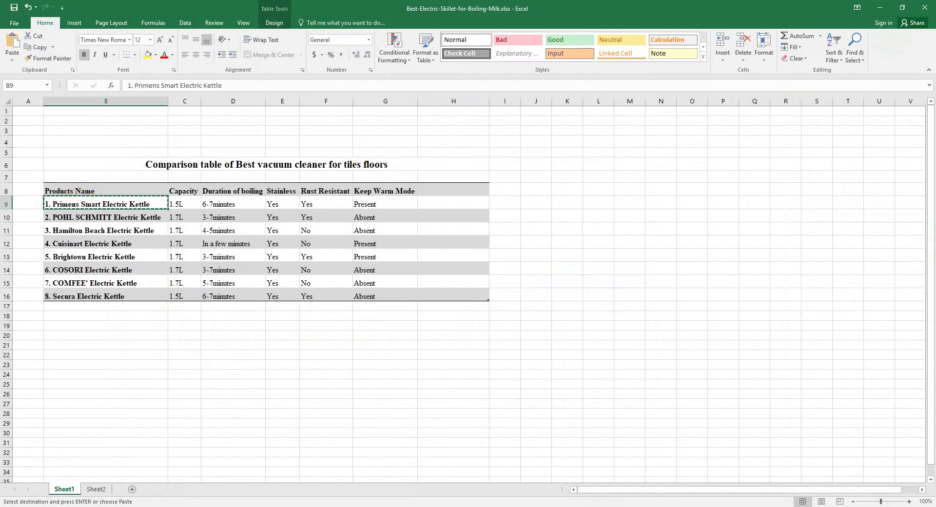
Step: Return to the browser and open amazon.com in a new tab
key("alt+Tab")
left_click(257, 5)
left_click(364, 7)
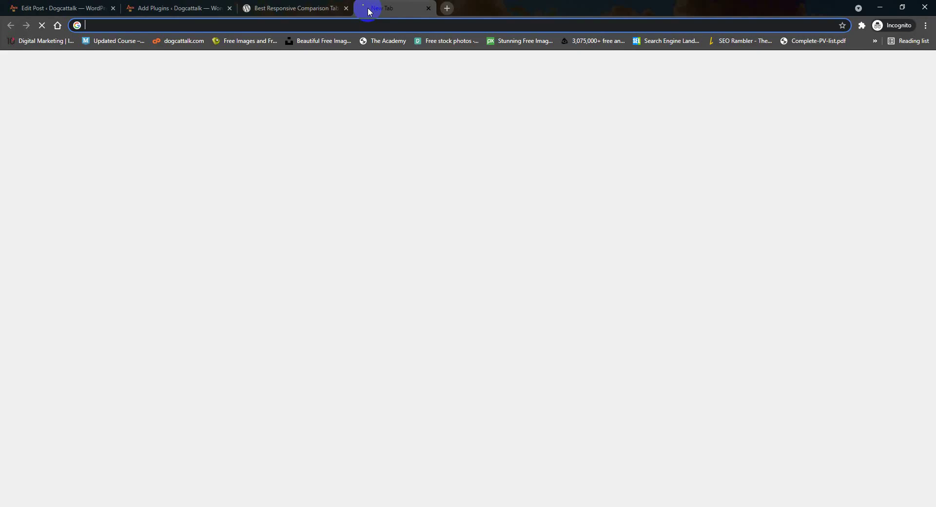
type("an")
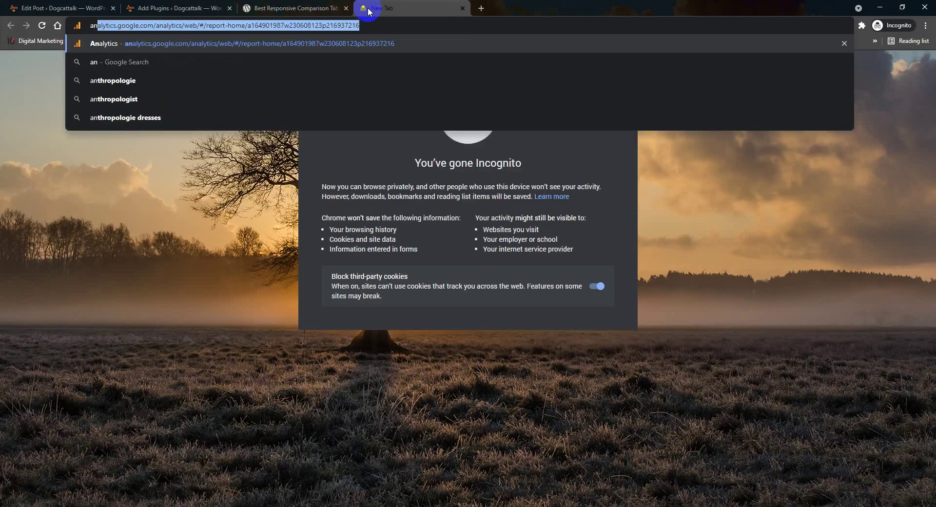
key("BackSpace")
key("BackSpace")
type("ma")
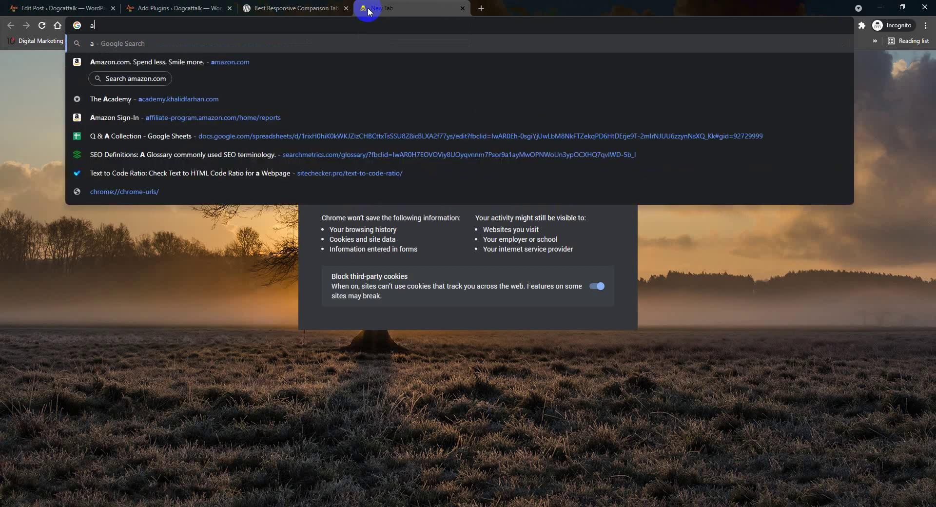
key("Return")
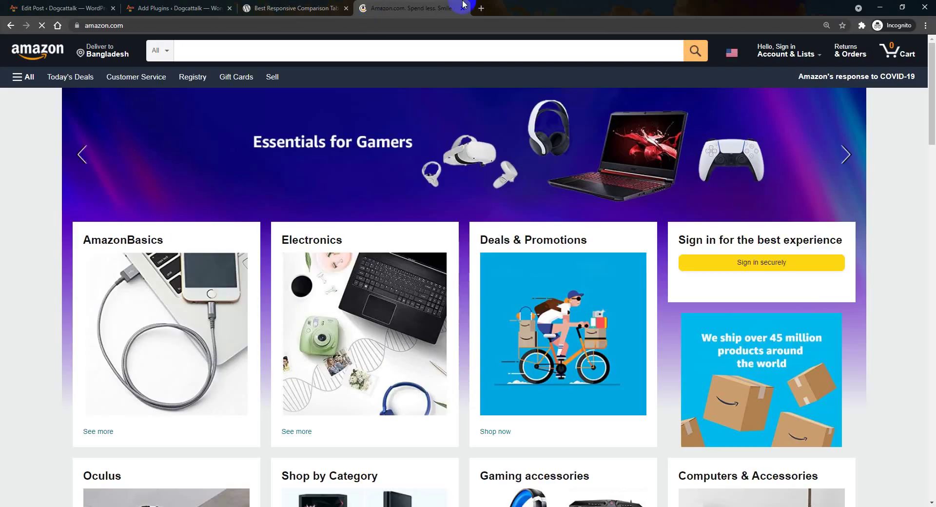
Step: Search Amazon for the copied product name without its leading number, "Primens Smart Electric Kettle"
left_click(279, 48)
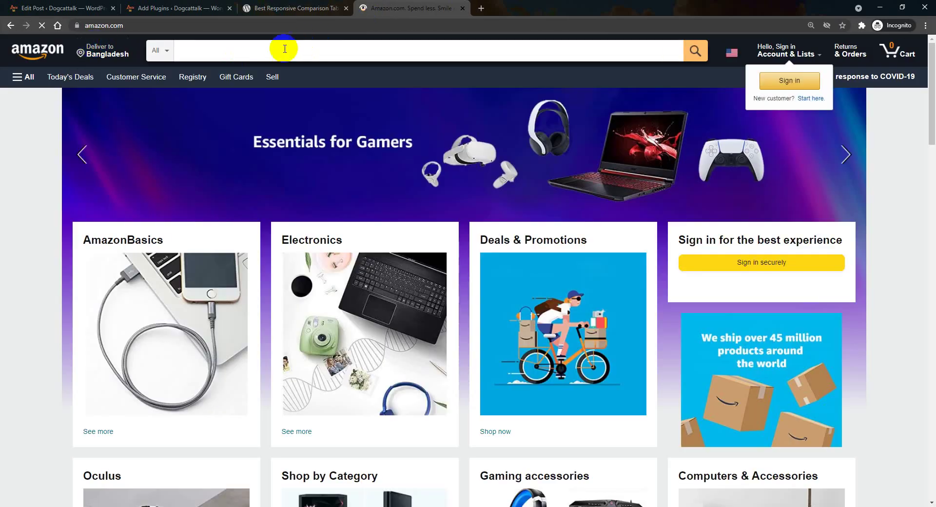
key("ctrl+v")
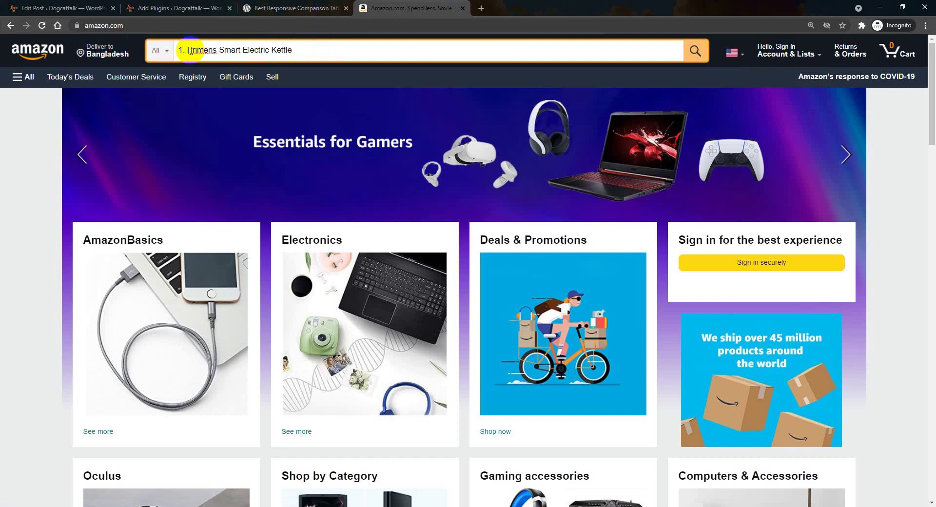
left_click_drag(189, 49, 167, 56)
key("Return")
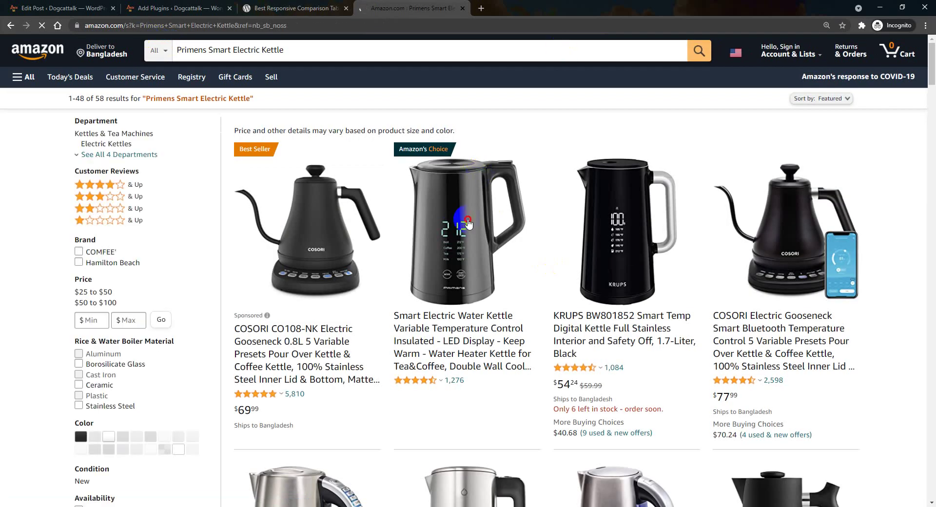
Step: Open the Primens kettle's product page, copy the address of its enlarged main image, and return to the WordPress post
left_click(467, 223)
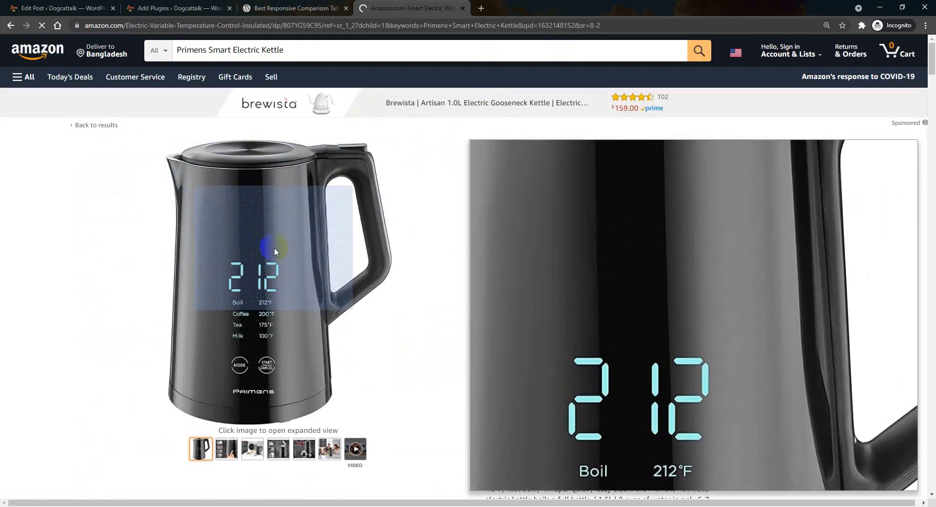
left_click(274, 248)
right_click(340, 233)
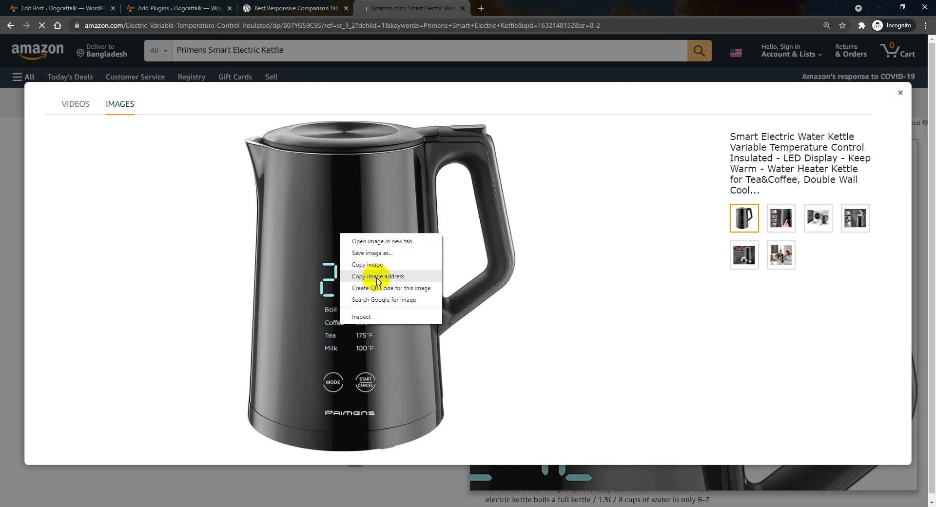
left_click(376, 277)
key("ctrl+shift+Tab")
key("ctrl+shift+Tab")
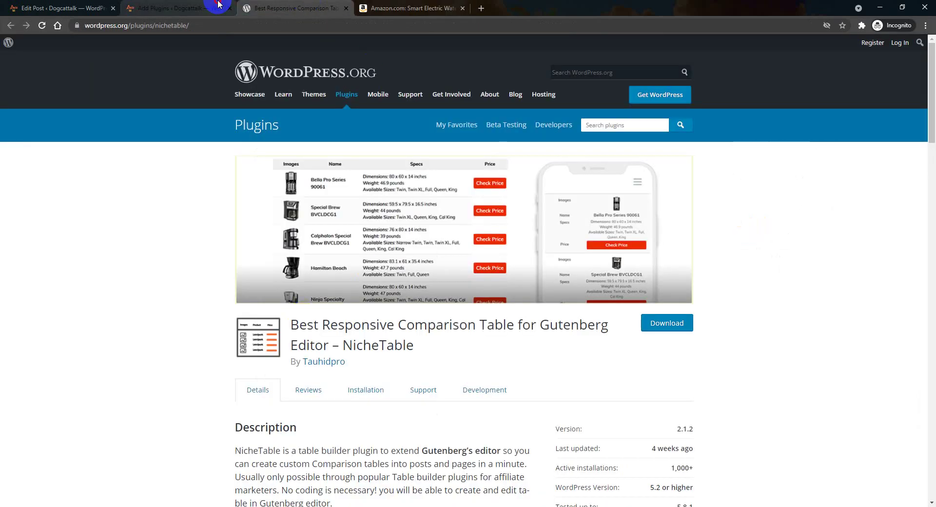
key("ctrl+shift+Tab")
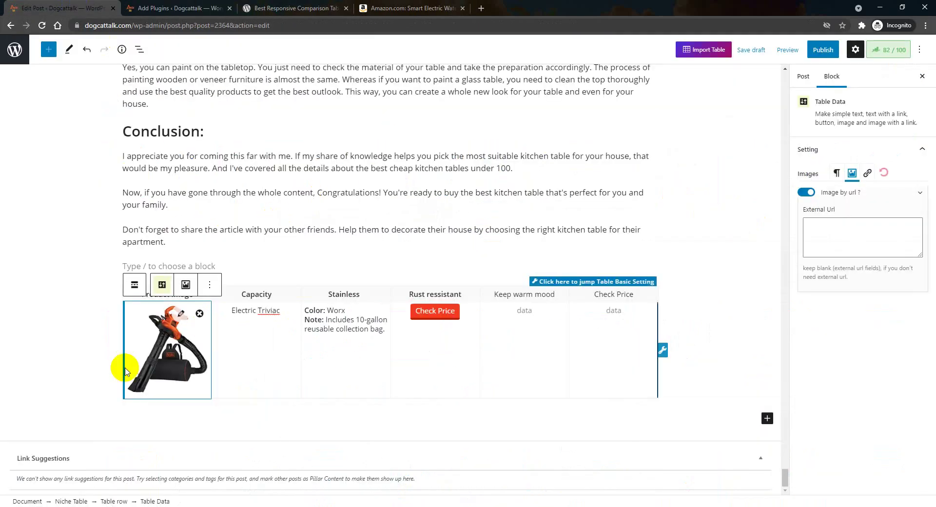
Step: Paste the copied address as the product image's external URL, and set the row's Capacity cell to "1.5L" from the Excel sheet
left_click(821, 233)
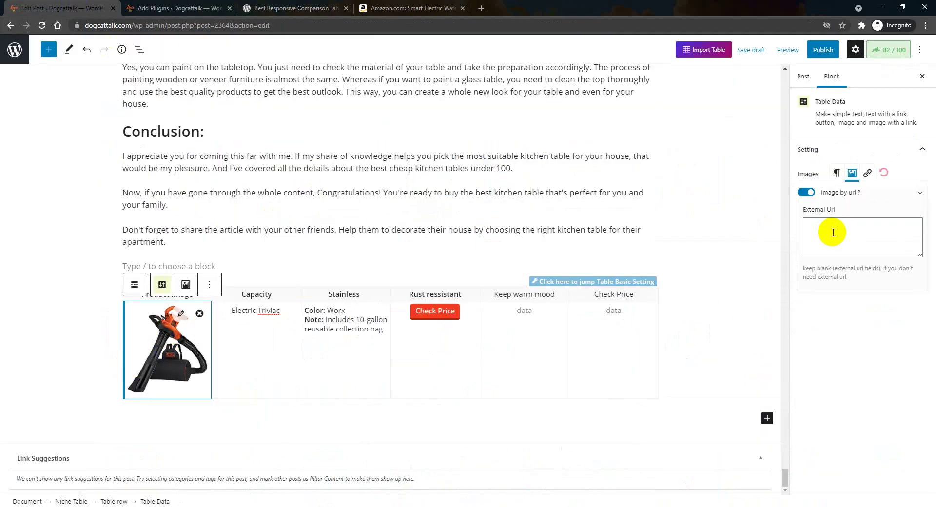
key("ctrl+v")
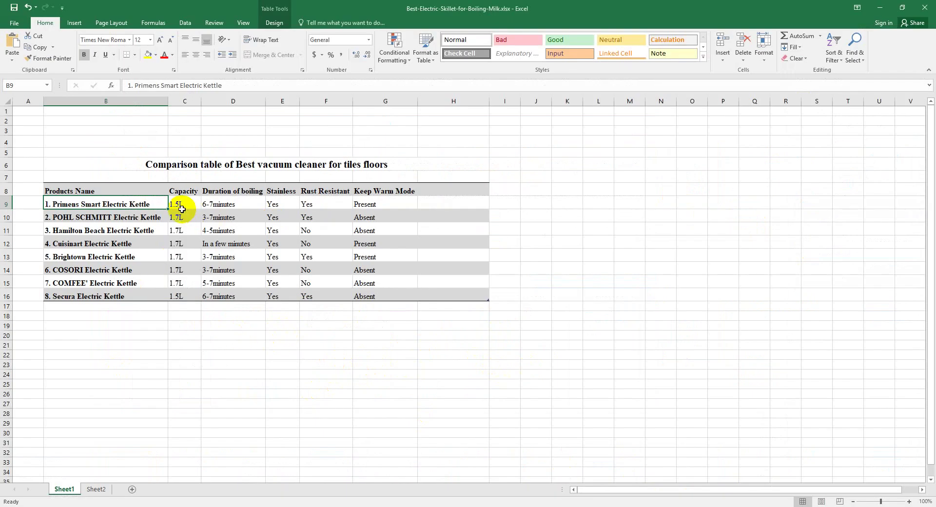
left_click(178, 203)
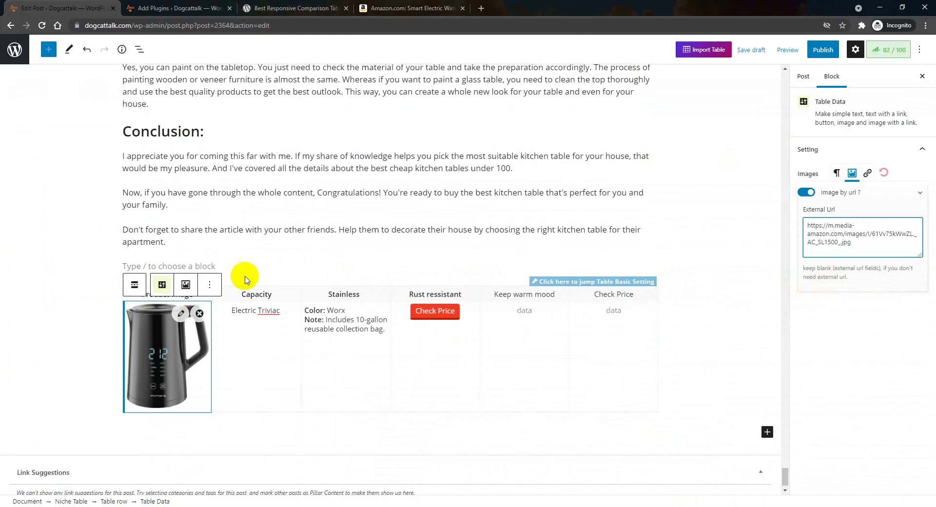
triple_click(259, 311)
type("1")
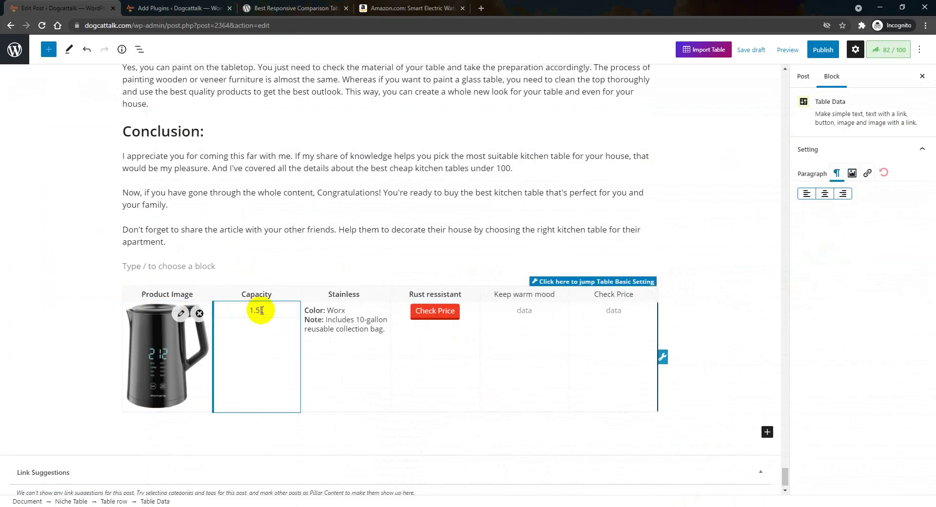
type(".5L")
left_click(365, 332)
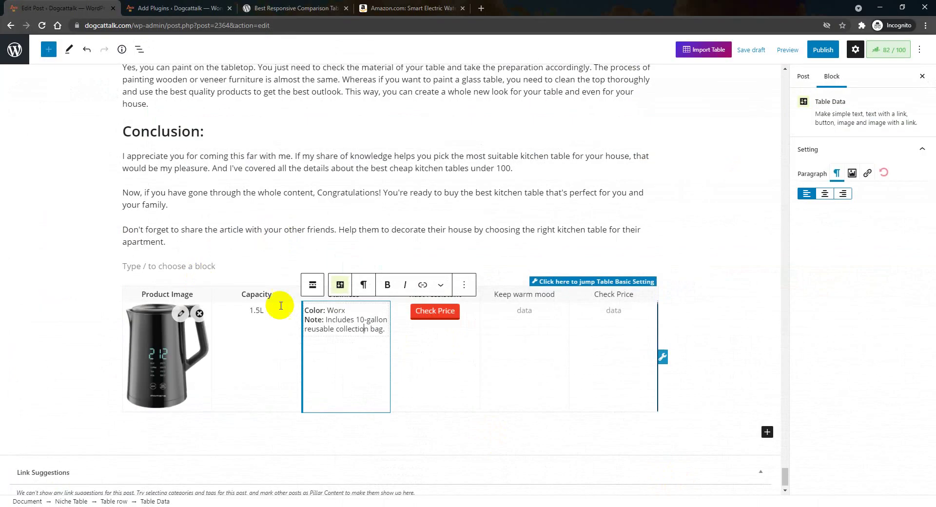
double_click(336, 310)
left_click_drag(385, 332, 299, 314)
left_click(336, 361)
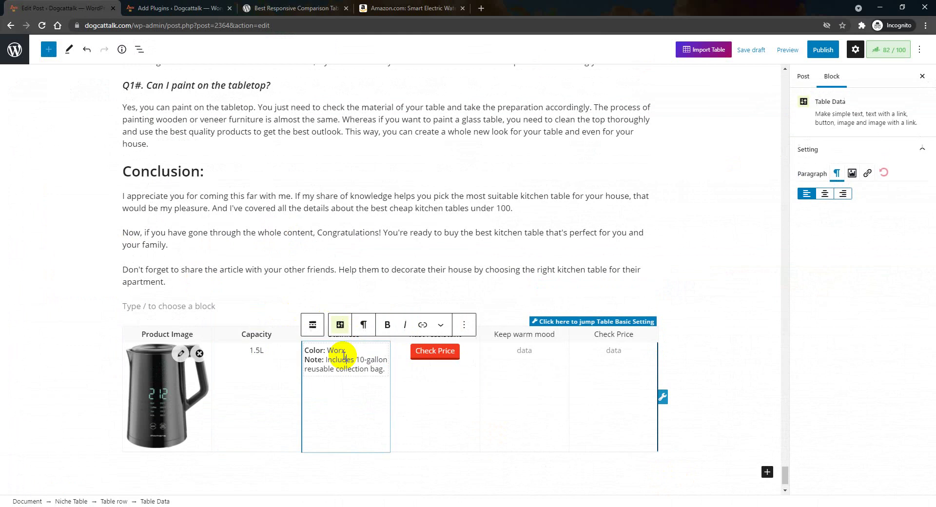
Step: Convert the Rust ressistant cell from a button to a paragraph and replace its content with "Yes"
left_click(439, 351)
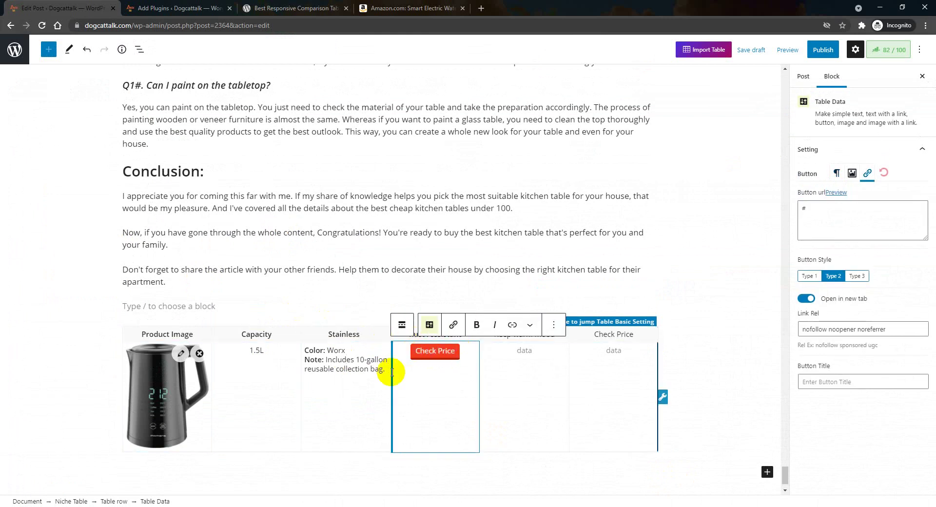
left_click(840, 174)
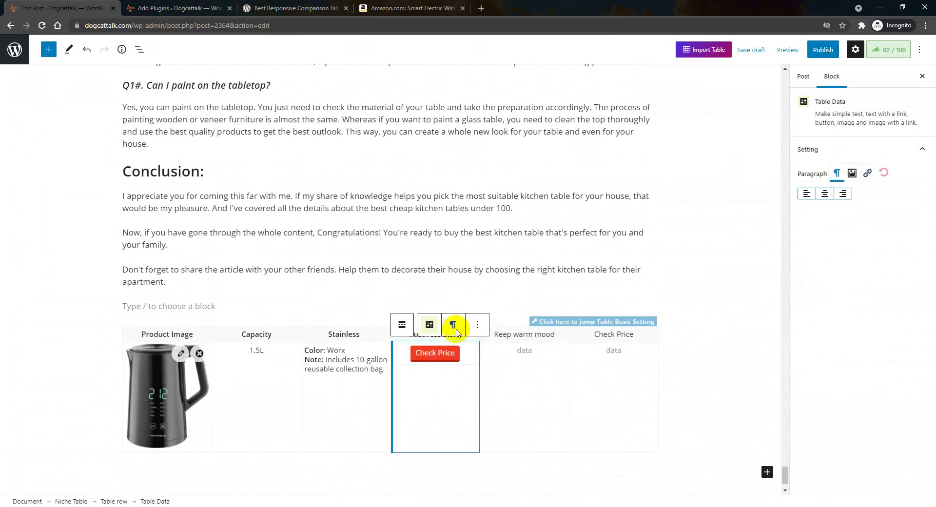
triple_click(438, 356)
key("BackSpace")
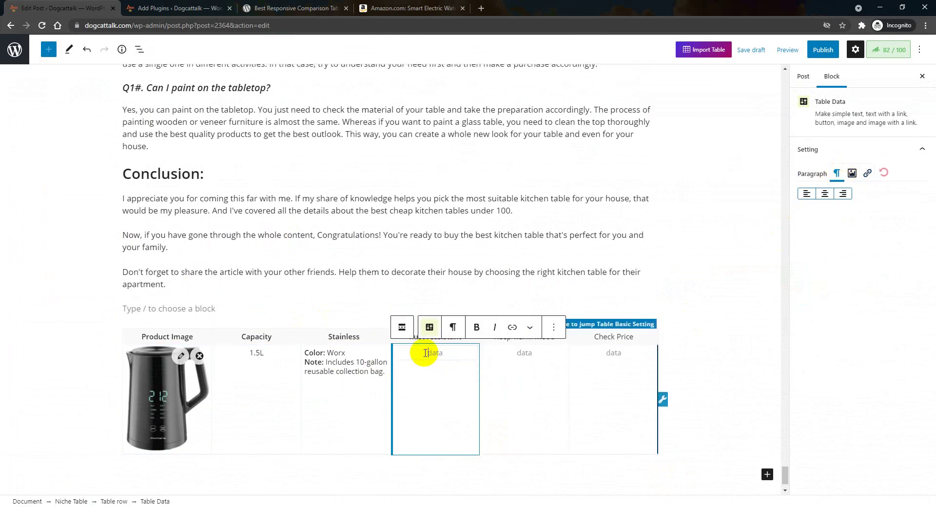
scroll(429, 353, "down", 1)
left_click(355, 315)
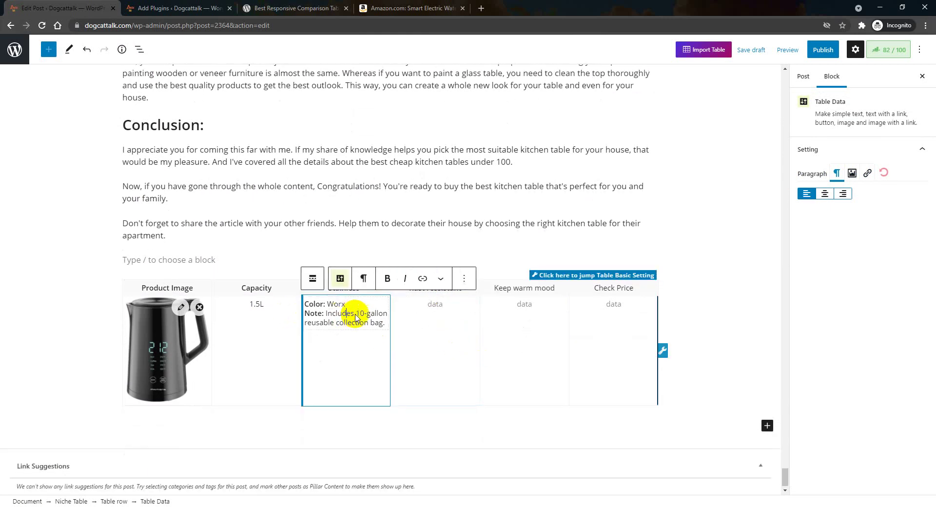
left_click(214, 287)
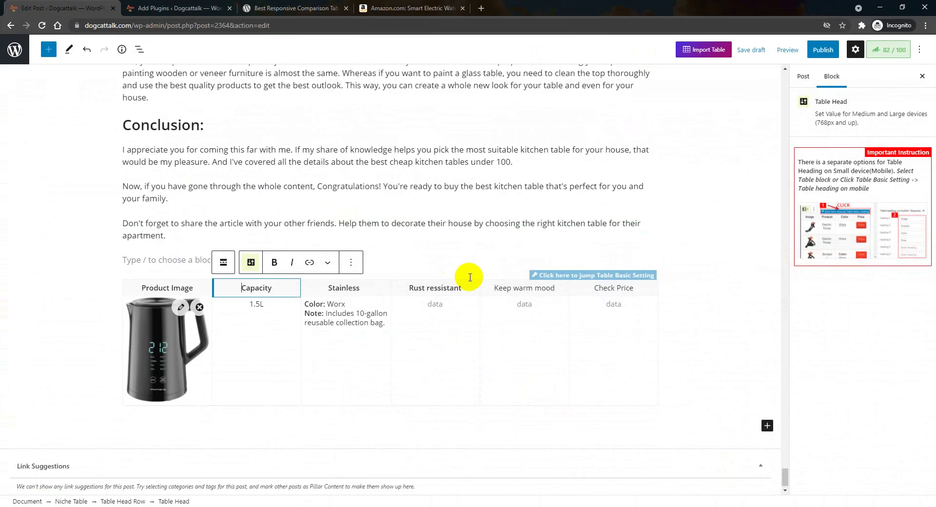
left_click(439, 303)
type("Y")
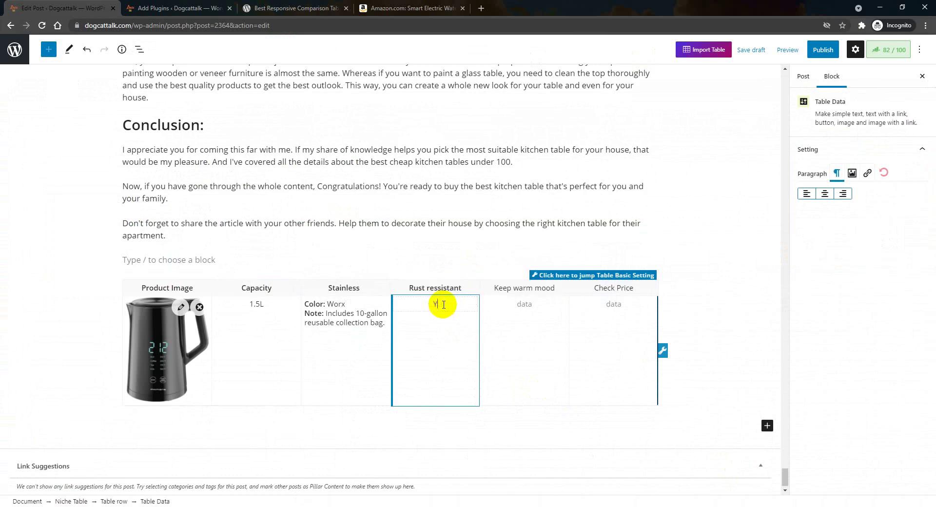
type("es")
Step: Check the Excel product data and enter "NO" in the row's Keep warm mood cell
left_click(526, 304)
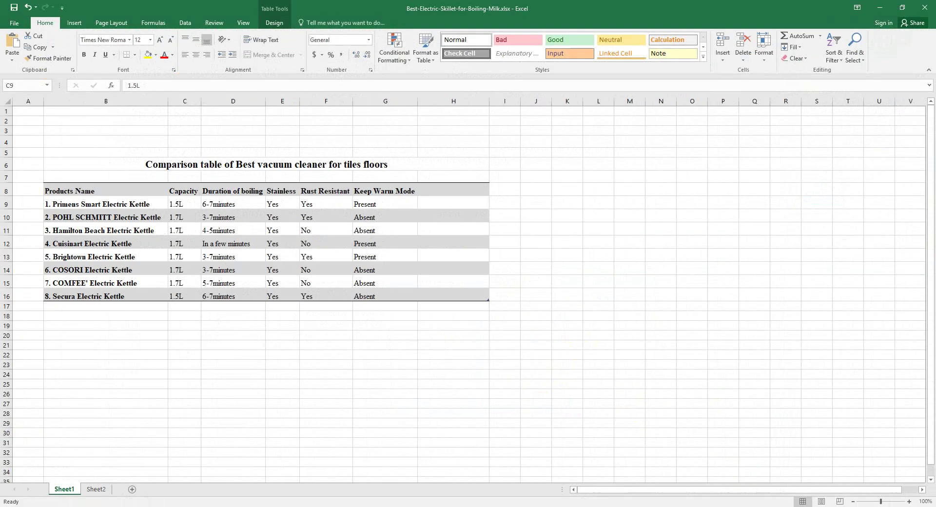
left_click(307, 231)
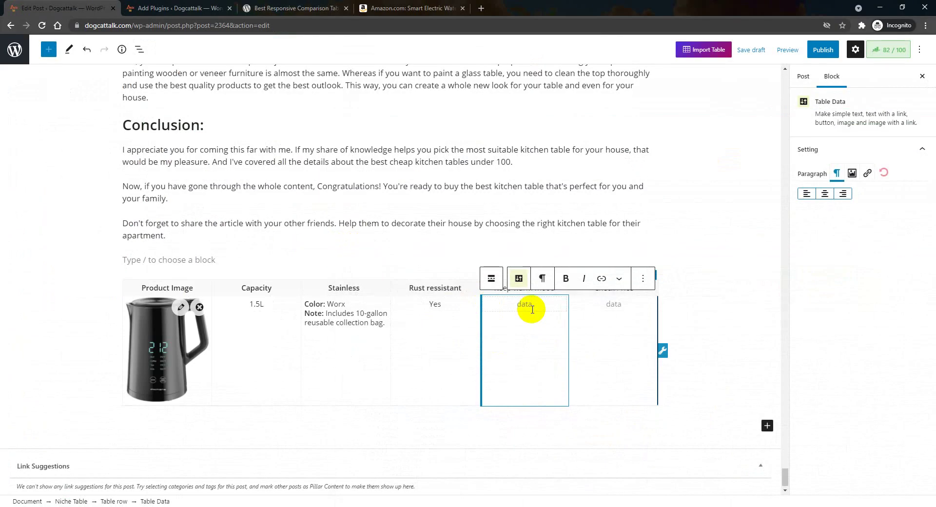
type("NO")
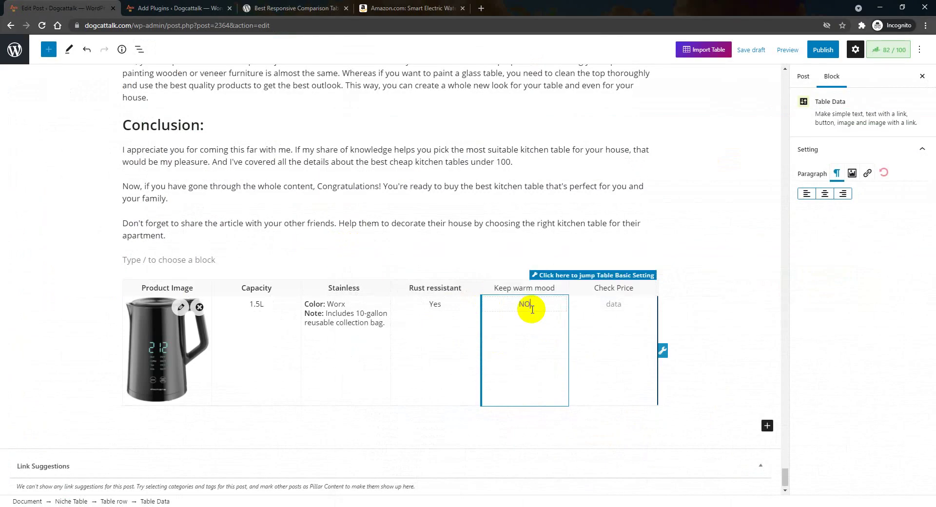
Step: Turn the row's Check Price cell into a button with the Type 2 style
left_click(612, 304)
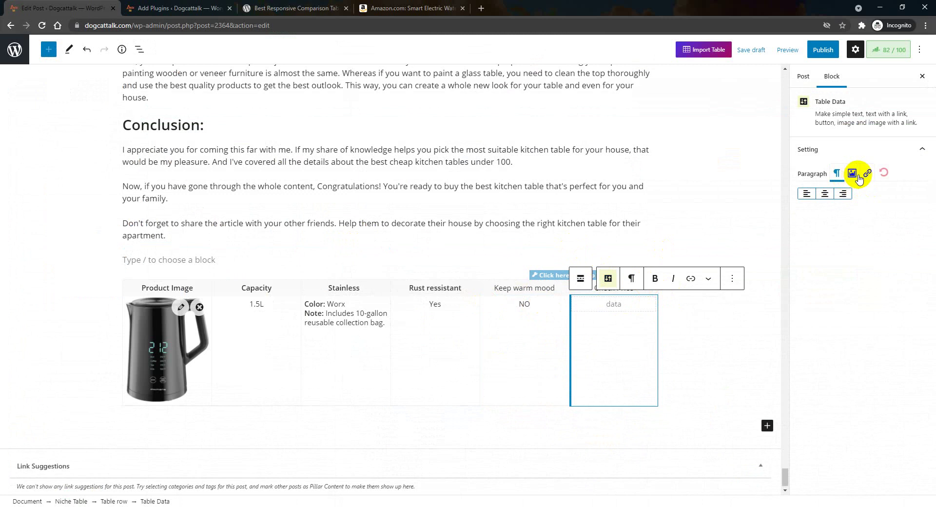
left_click(868, 175)
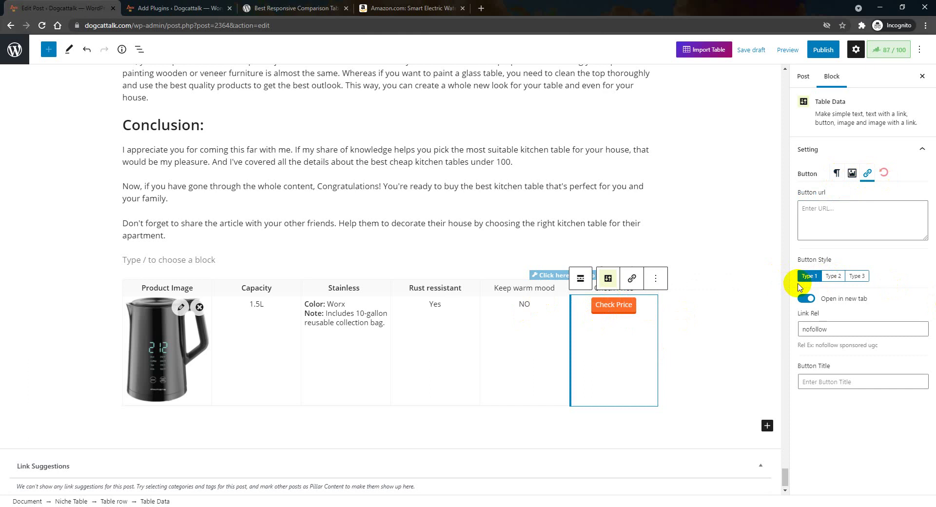
left_click(832, 276)
left_click(858, 276)
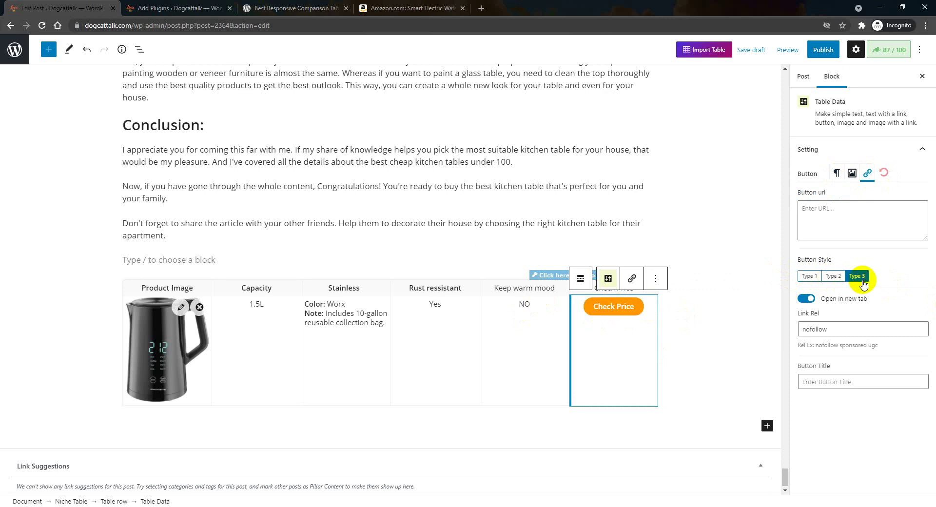
left_click(834, 276)
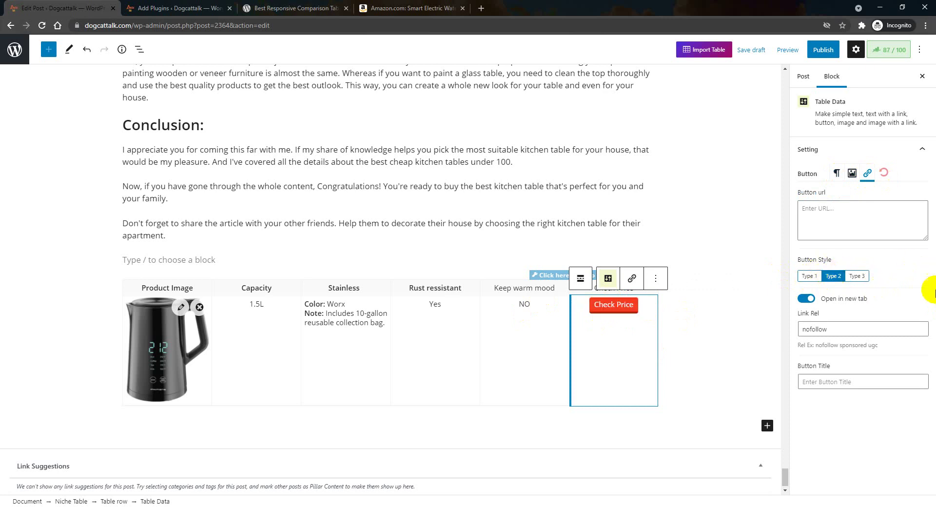
Step: Change the price button's text to "Check Today Price On Amazon"
left_click(619, 305)
left_click(608, 304)
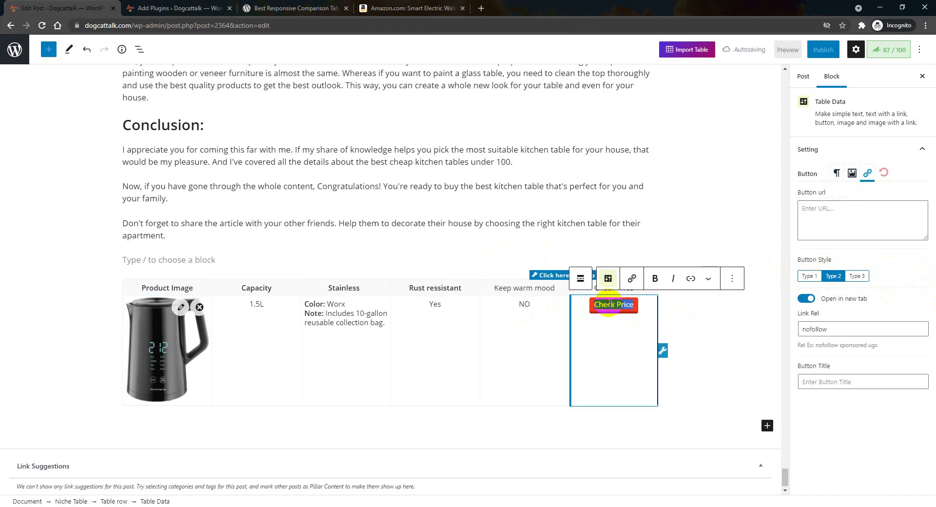
type("Ch")
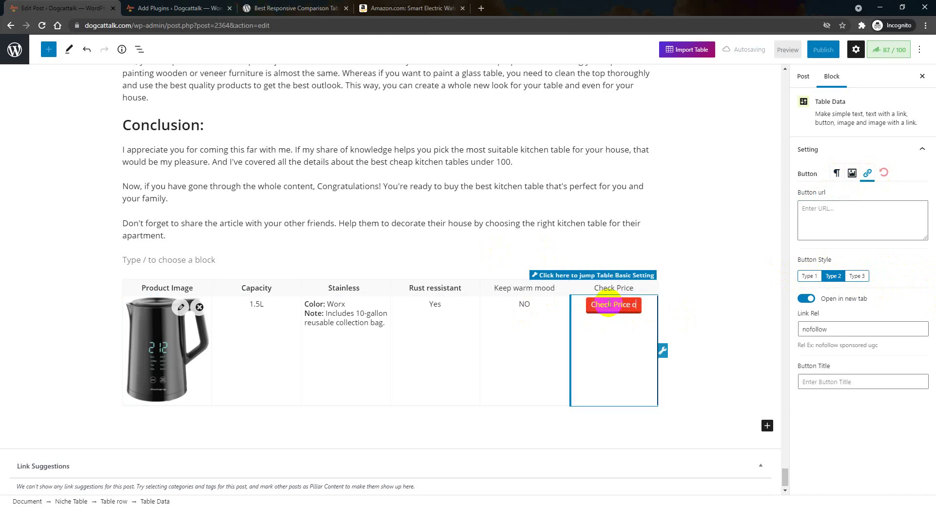
type("n amazon")
key("BackSpace")
key("BackSpace")
key("BackSpace")
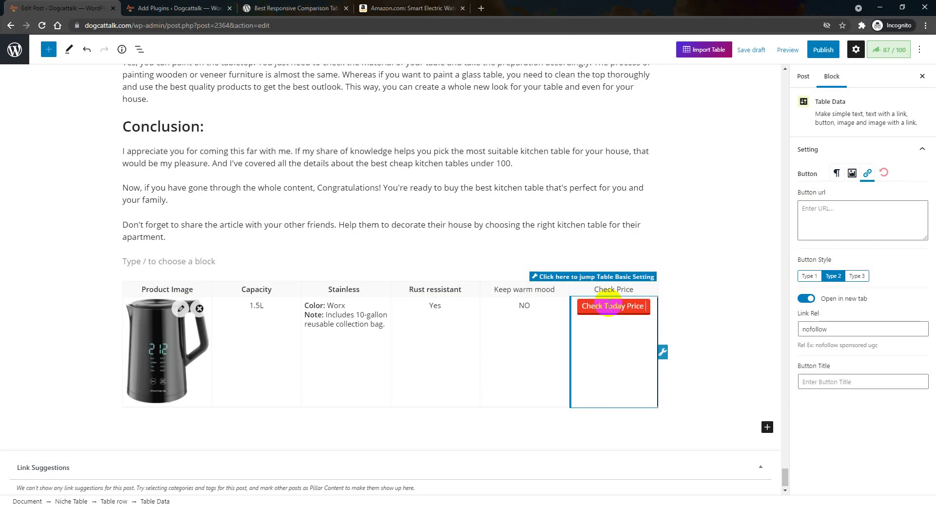
type("On Amazon")
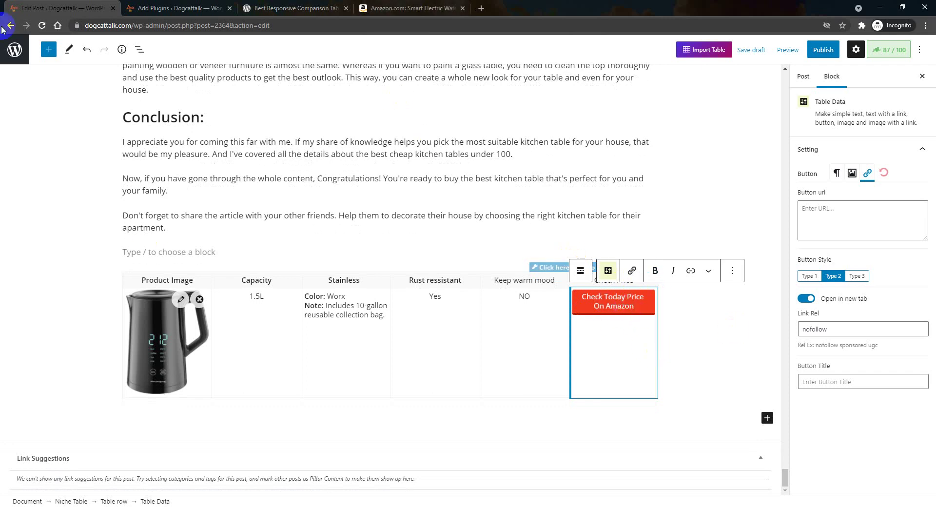
Step: Look up the second product, POHL SCHMITT Electric Kettle, in the Excel sheet and return to the WordPress post
left_click(334, 191)
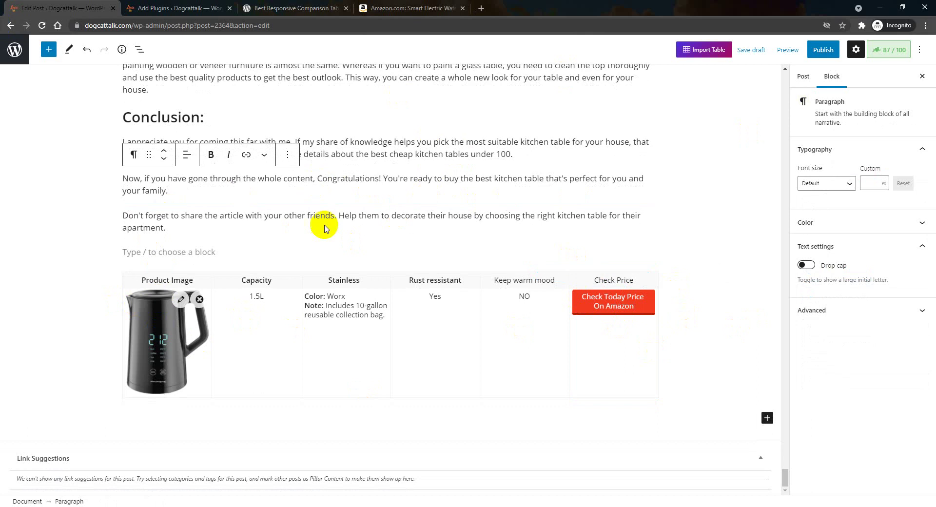
left_click(575, 502)
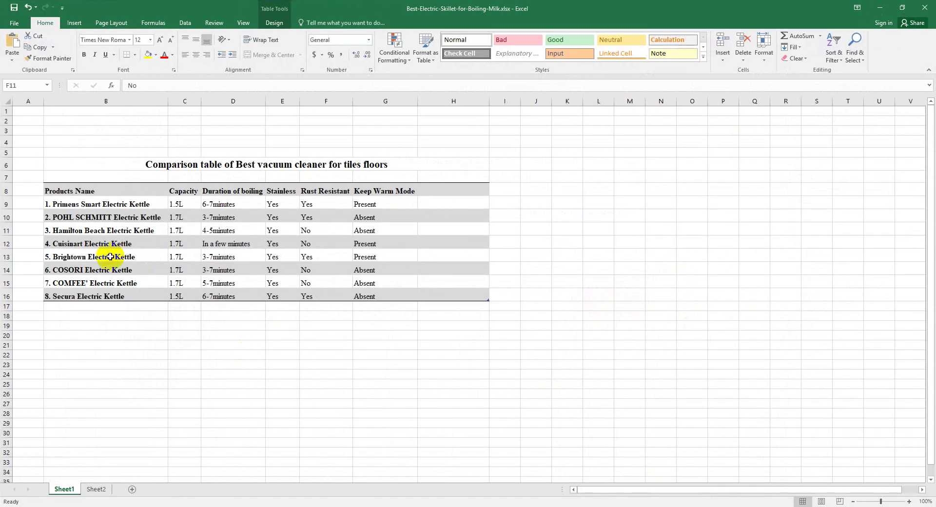
left_click(75, 217)
left_click(642, 495)
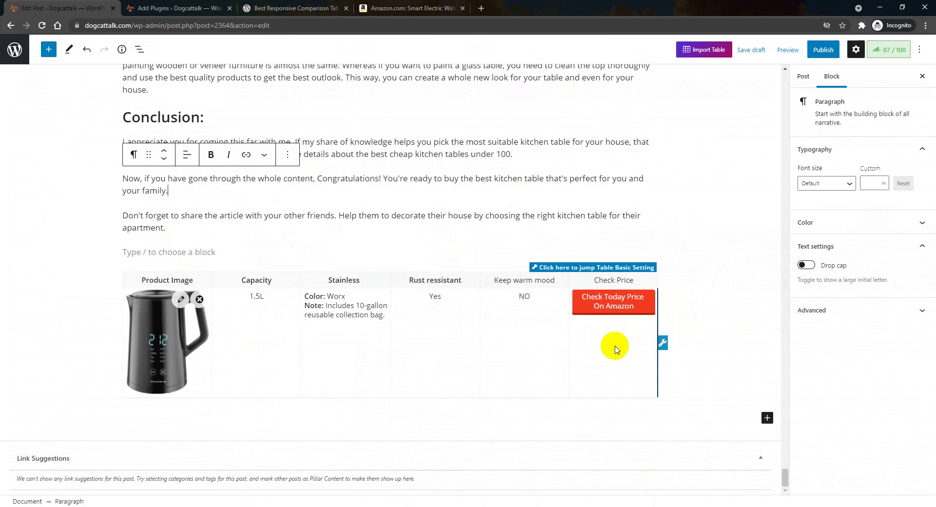
Step: Duplicate the completed Primens kettle row in the comparison table
left_click(662, 344)
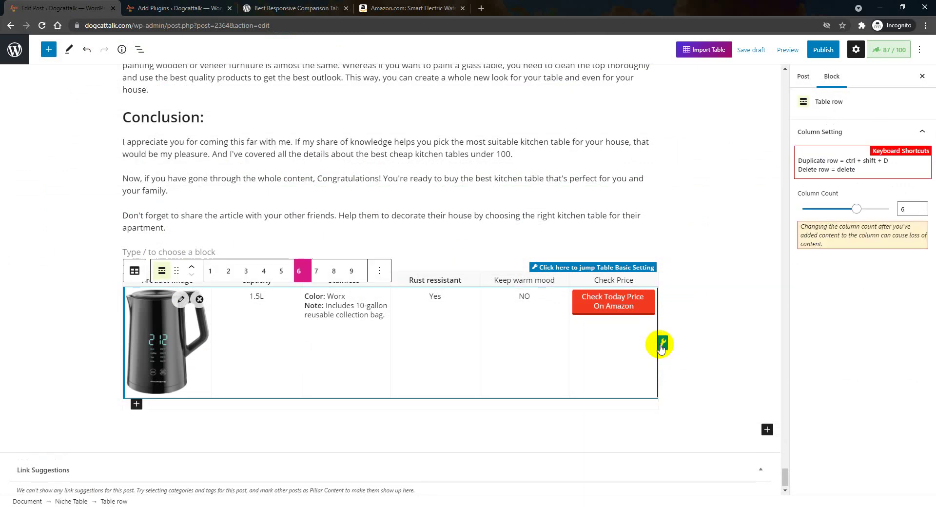
left_click(378, 270)
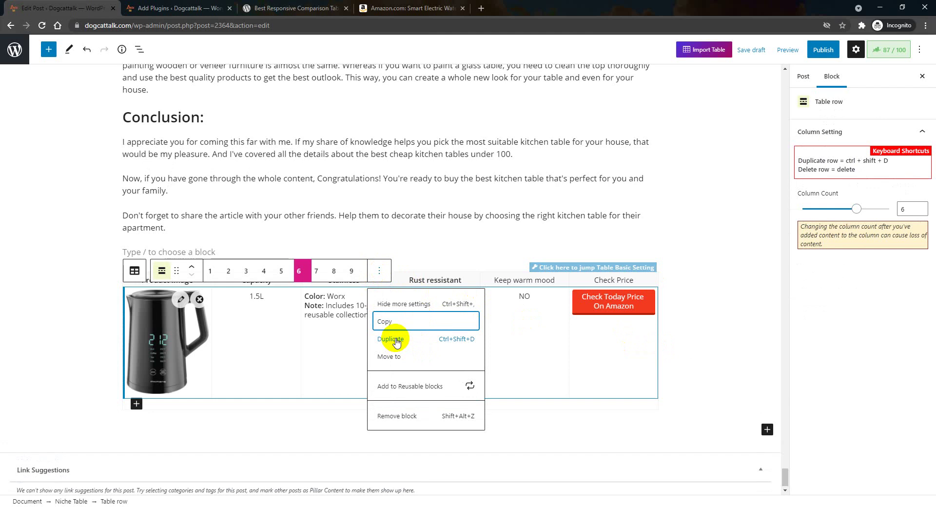
left_click(395, 340)
scroll(439, 283, "down", 3)
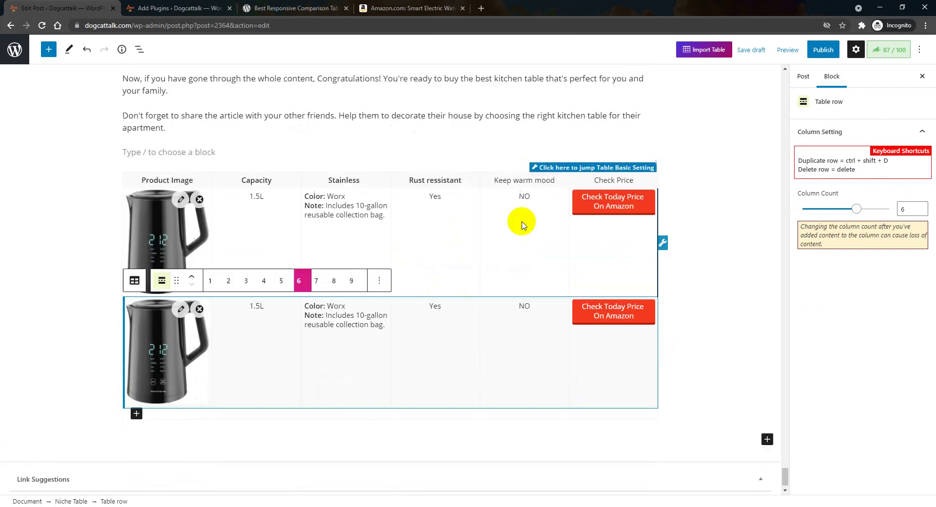
Step: Select the duplicated row's image cell, and open the Chefman 1.7 Liter kettle from Amazon's related products
left_click(144, 342)
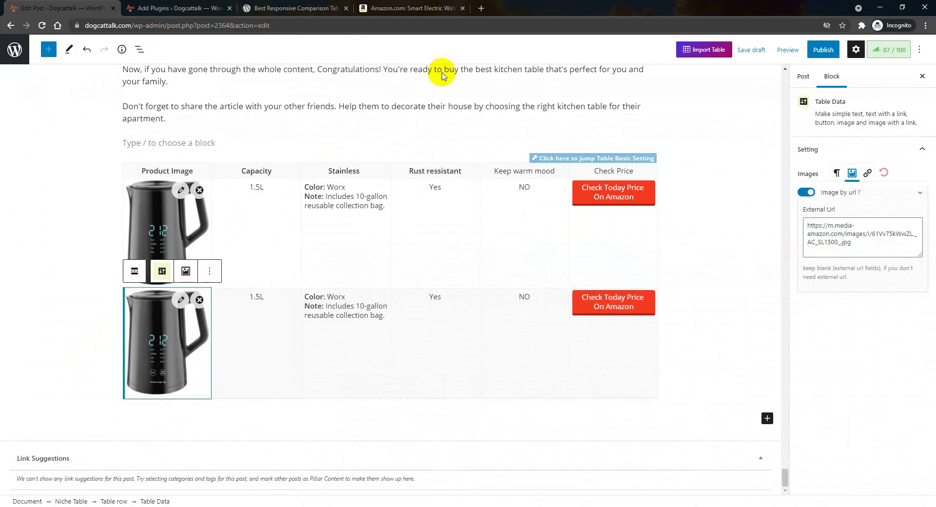
key("ctrl+4")
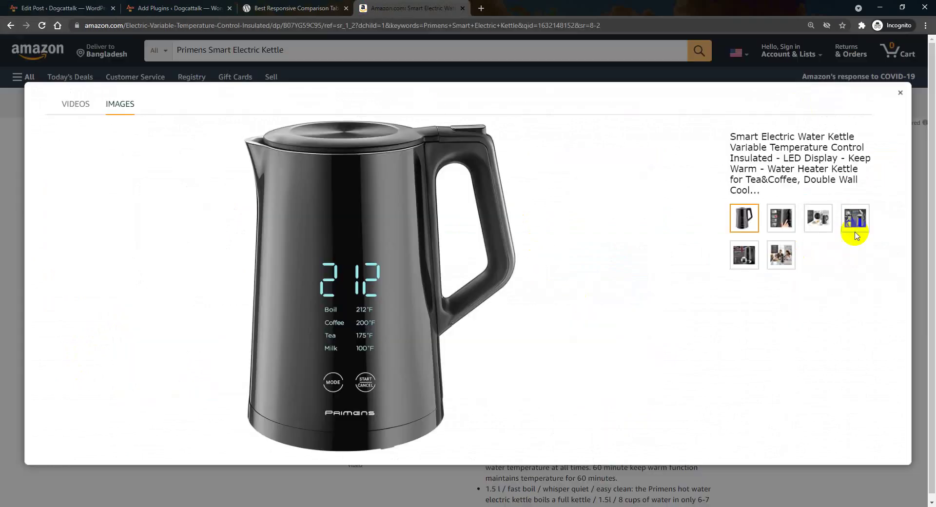
left_click(899, 94)
scroll(445, 247, "down", 8)
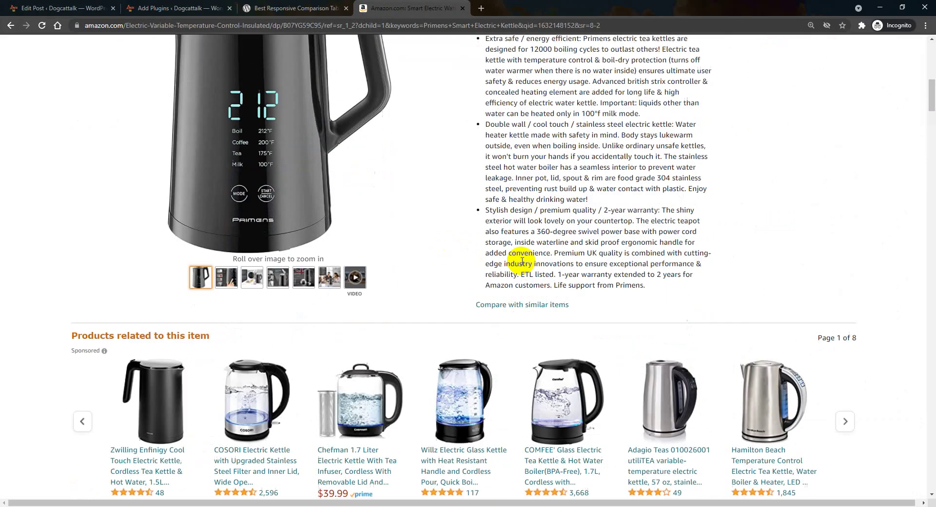
left_click(375, 168)
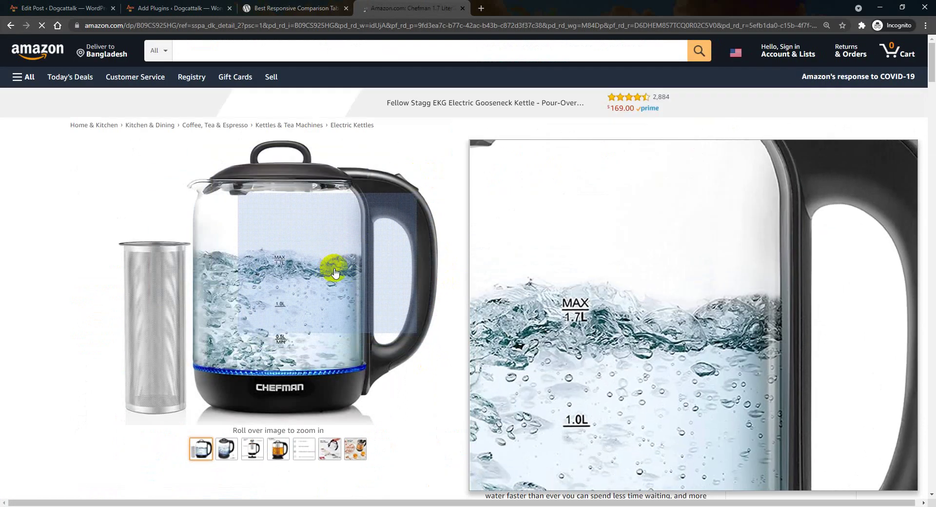
Step: Enlarge the Chefman kettle's main product photo on Amazon and copy its image address
left_click(317, 246)
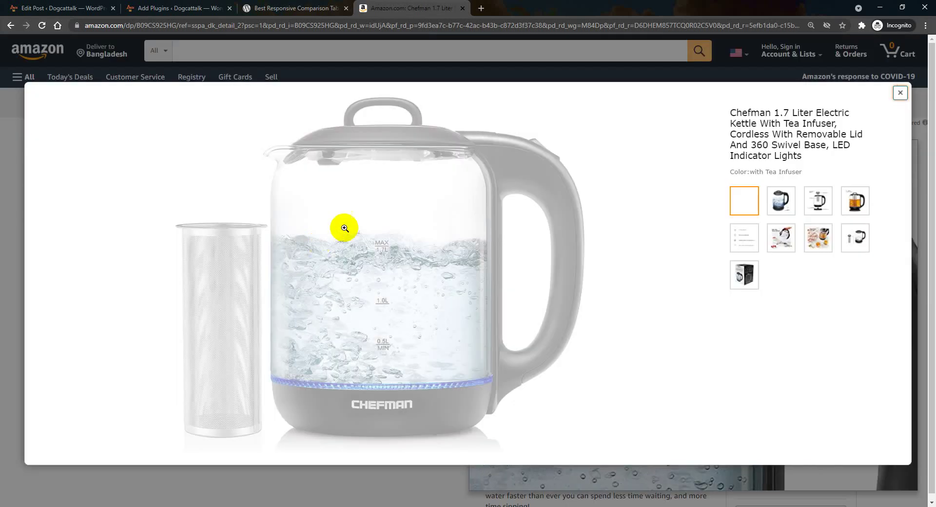
right_click(368, 226)
left_click(401, 267)
Step: Return to the WordPress post and replace the duplicated row's external image URL with the copied Chefman image address
key("ctrl+shift+Tab")
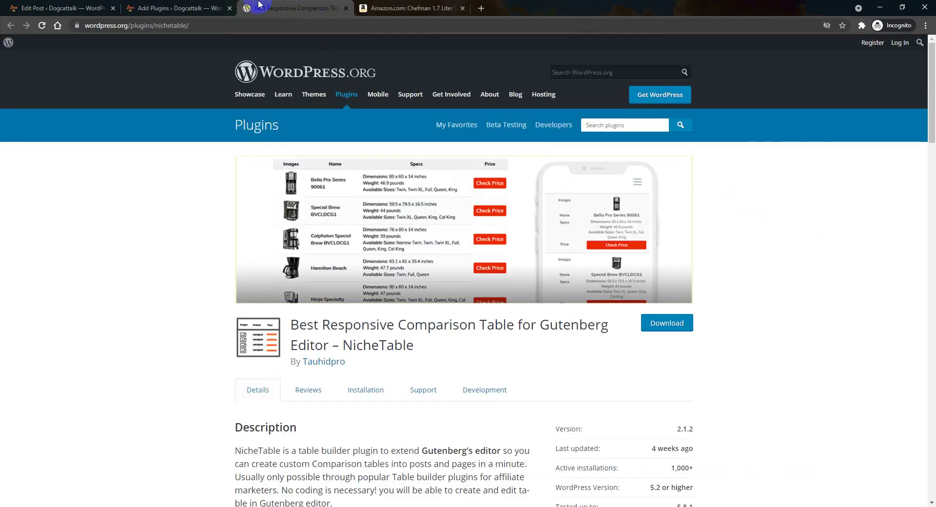
key("ctrl+shift+Tab")
key("ctrl+shift+Tab")
left_click(827, 233)
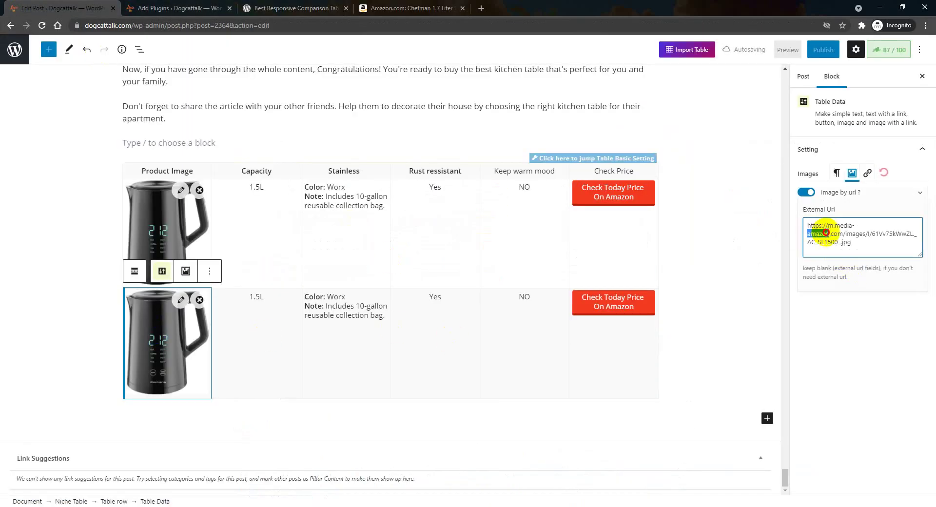
key("ctrl+a")
key("ctrl+v")
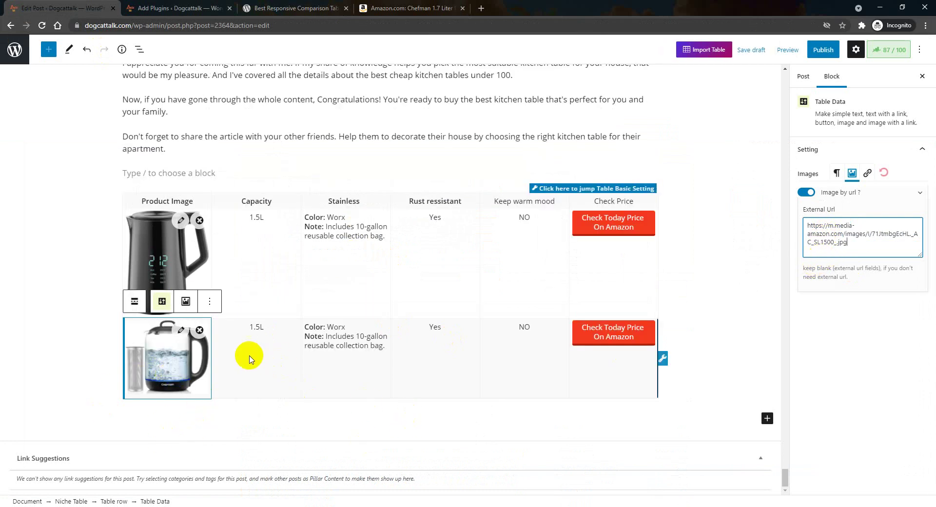
left_click(258, 327)
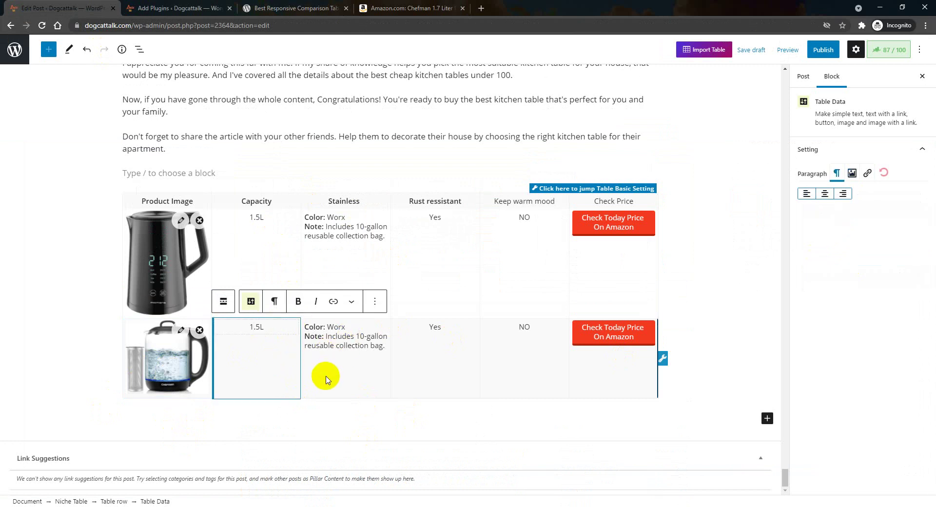
Step: Select the first row's price button, then close Amazon's enlarged Chefman image and copy the product page's URL
left_click(607, 224)
left_click(395, 7)
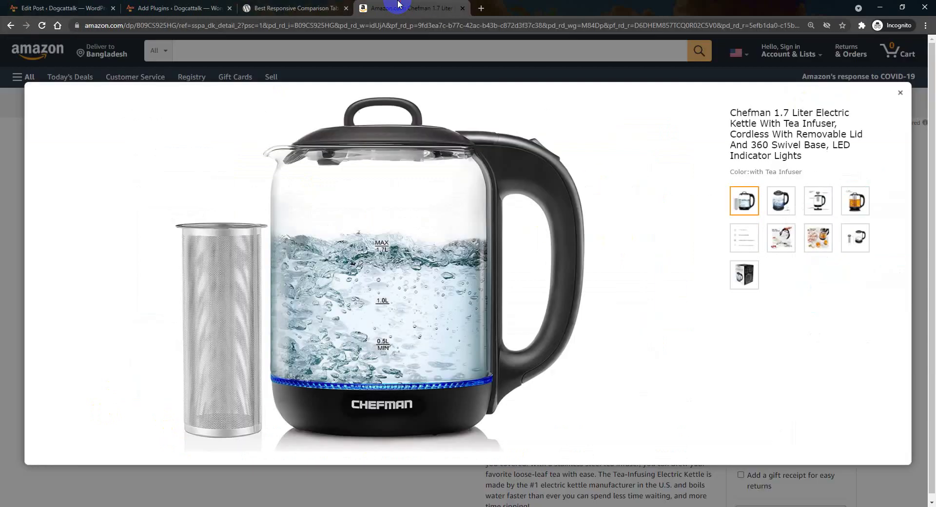
left_click(899, 93)
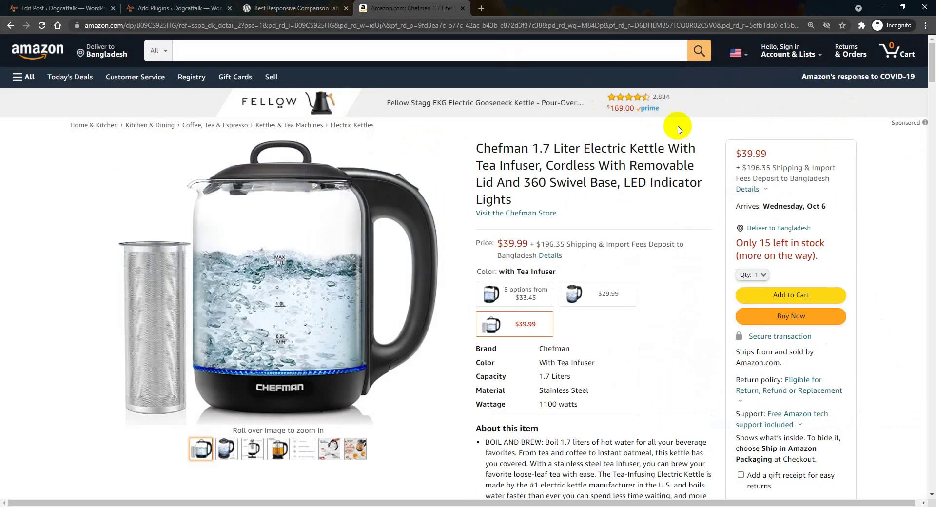
left_click(338, 26)
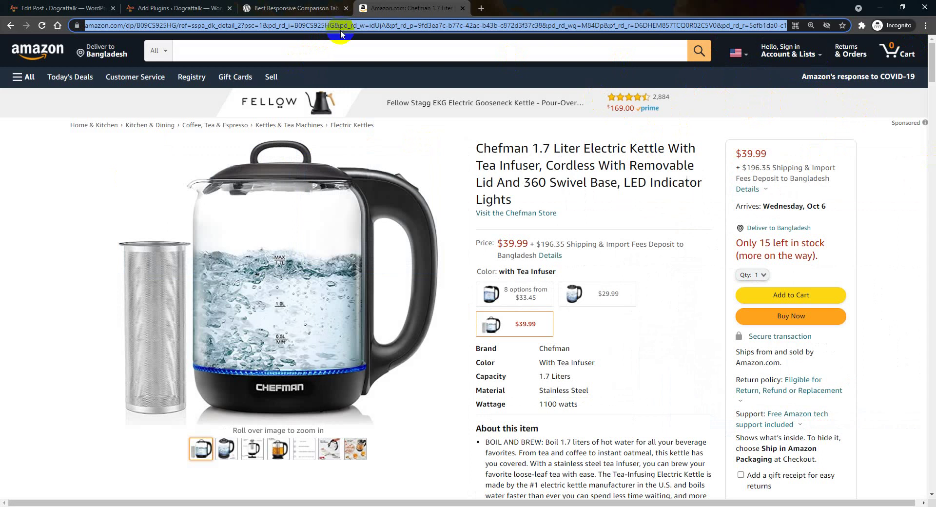
Step: Back in the post, paste the copied Amazon product link as the button URL of the first row's price button
left_click(267, 7)
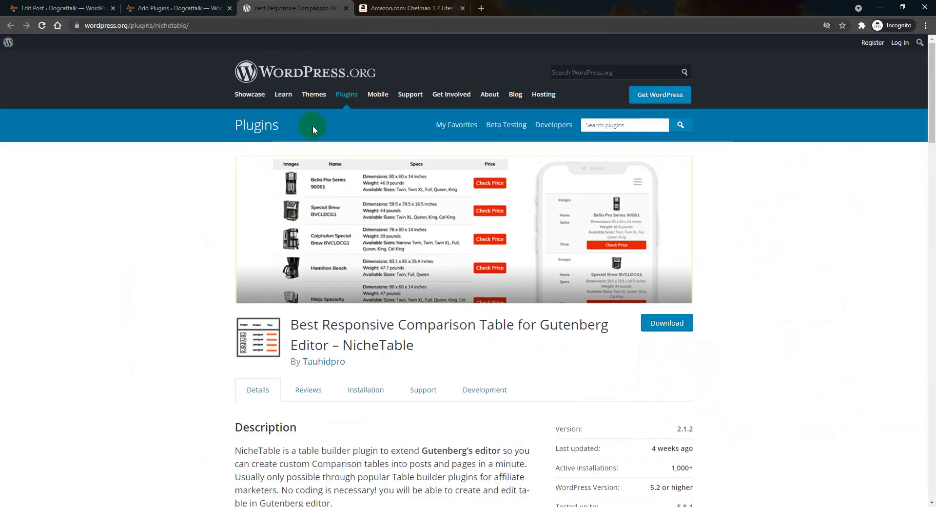
left_click(37, 6)
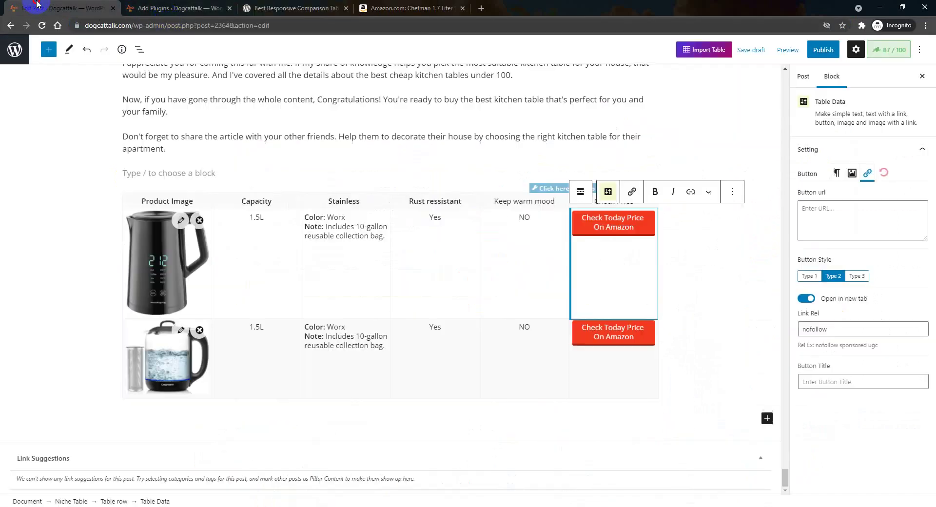
left_click(844, 220)
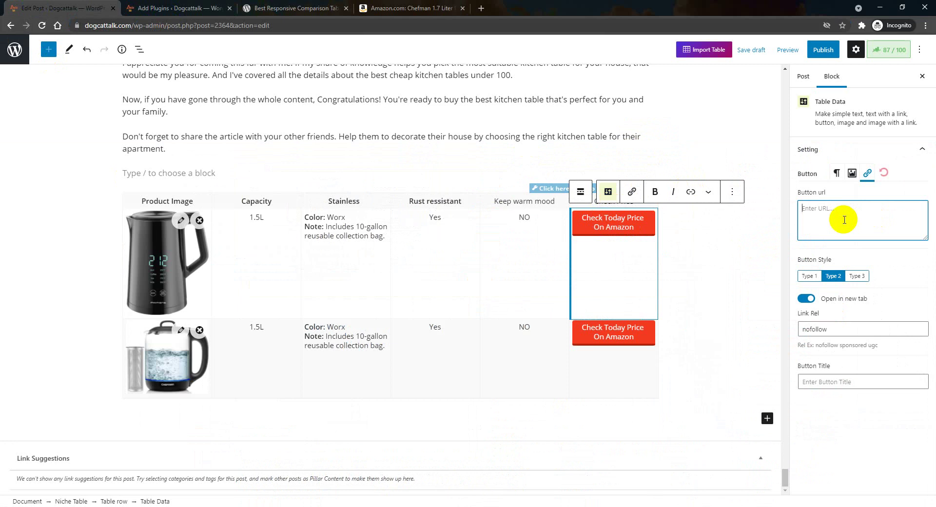
key("ctrl+v")
scroll(848, 222, "up", 5)
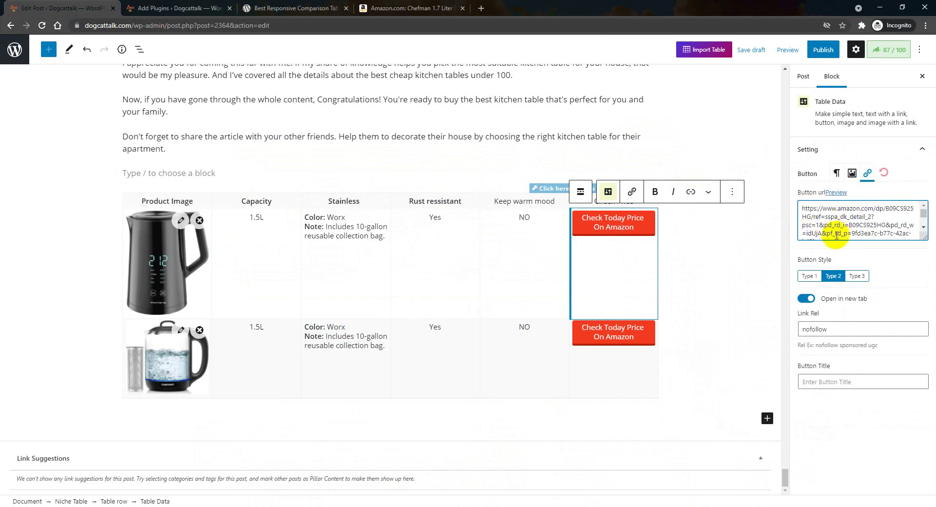
left_click(823, 331)
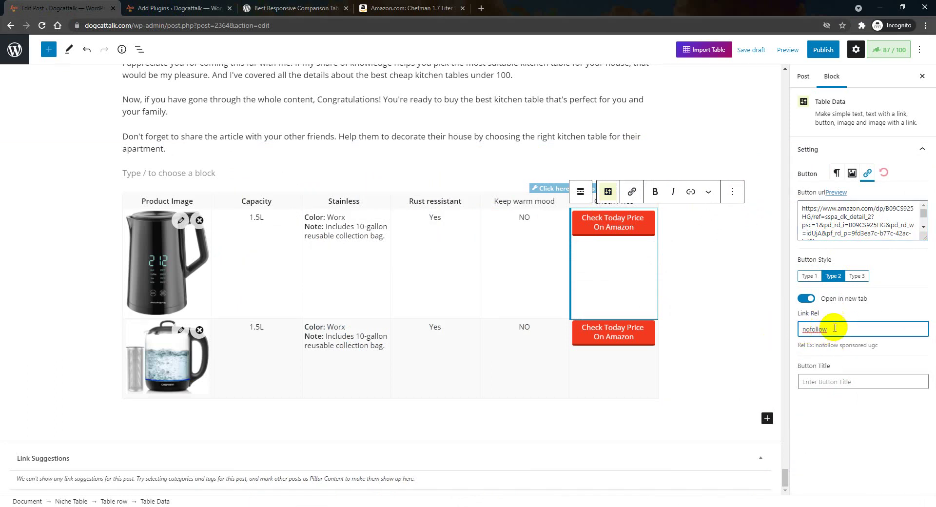
Step: Select the Chefman kettle row and duplicate it three times in the comparison table
left_click(628, 341)
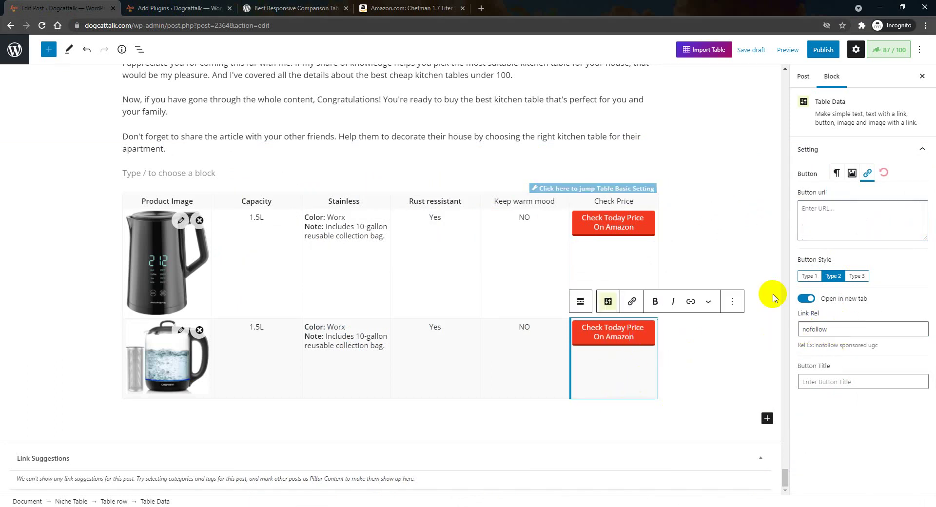
left_click(661, 356)
left_click(379, 301)
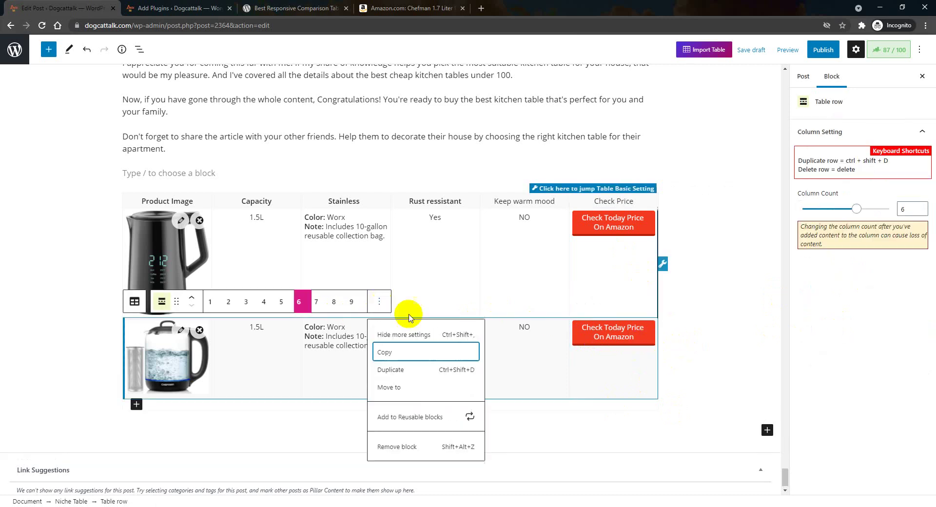
left_click(412, 368)
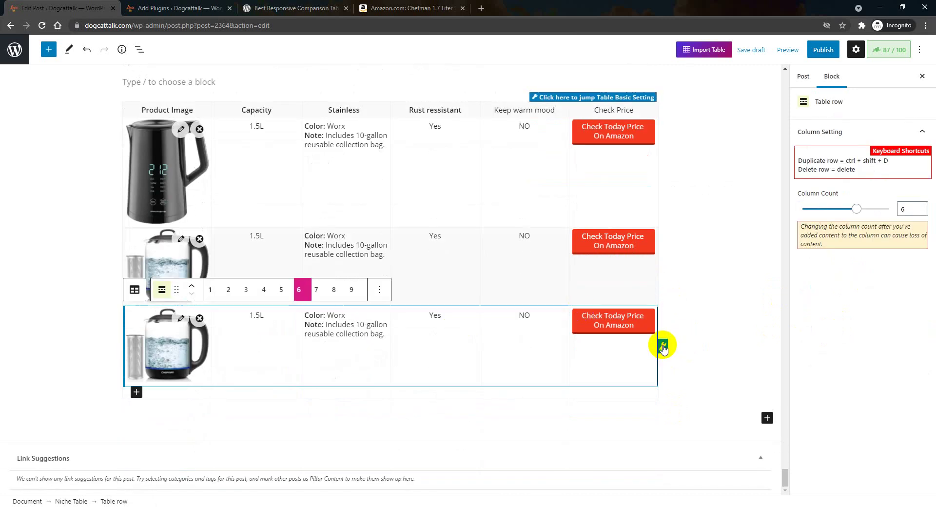
left_click(379, 290)
left_click(410, 358)
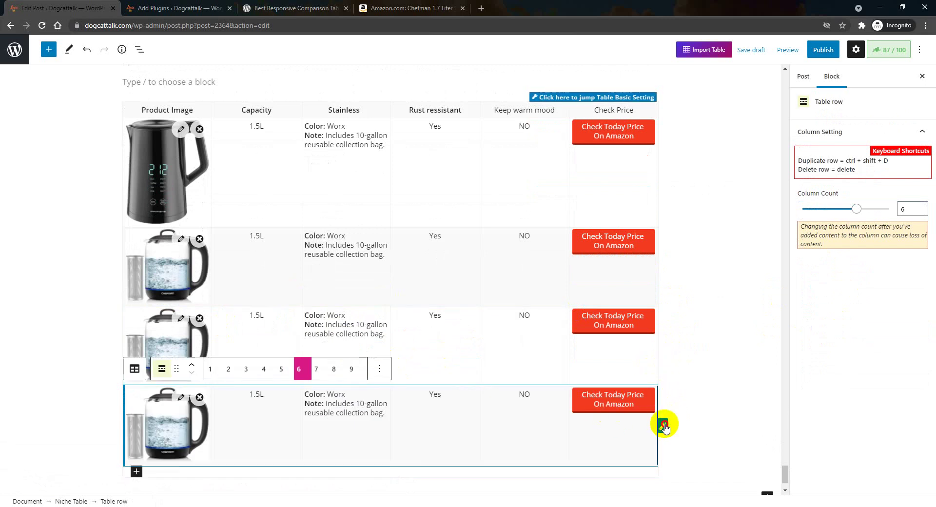
left_click(379, 373)
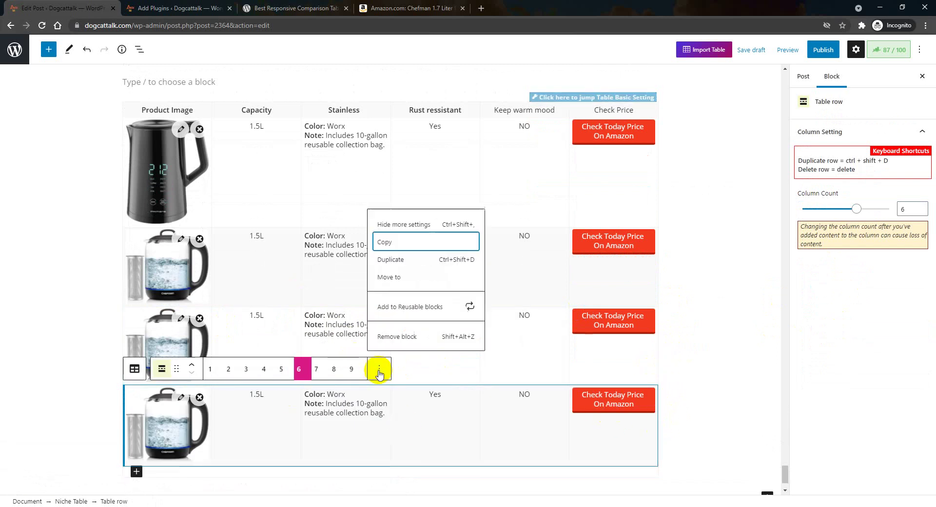
left_click(396, 261)
scroll(356, 363, "up", 5)
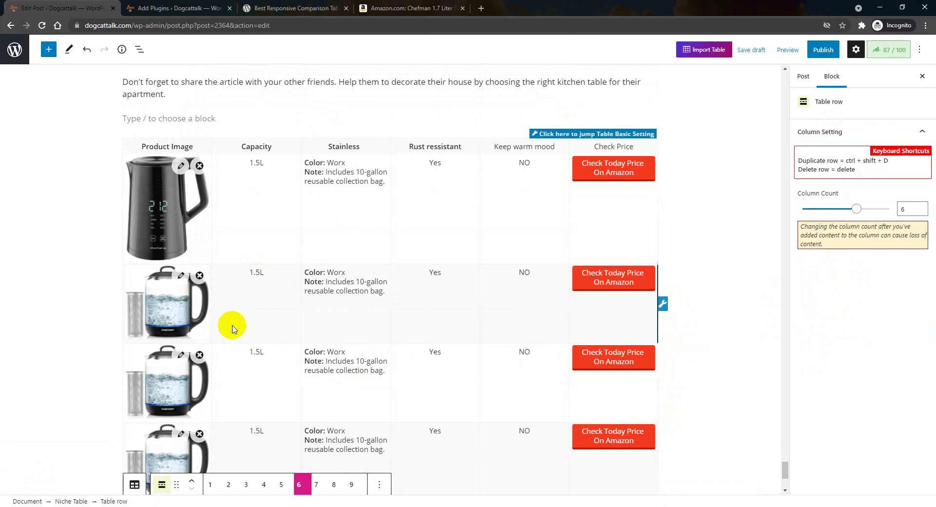
scroll(347, 351, "down", 4)
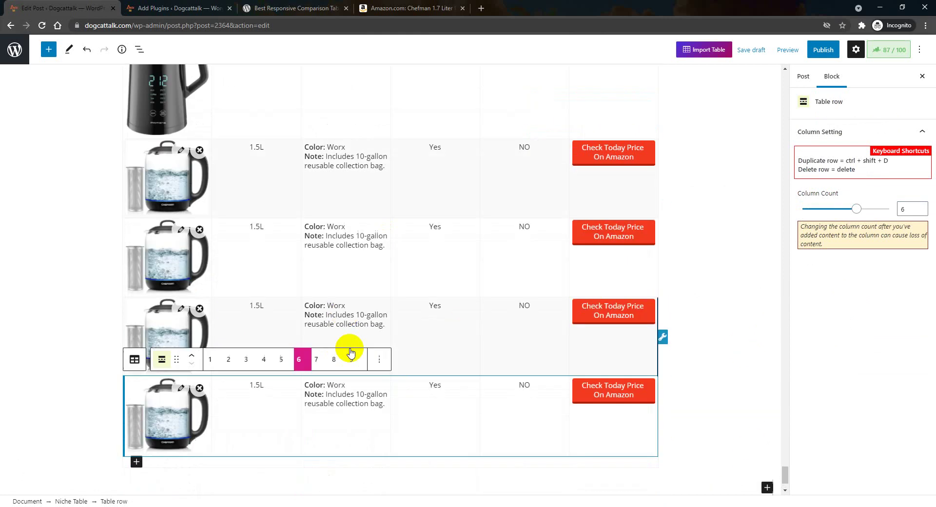
scroll(344, 343, "up", 2)
scroll(389, 322, "up", 2)
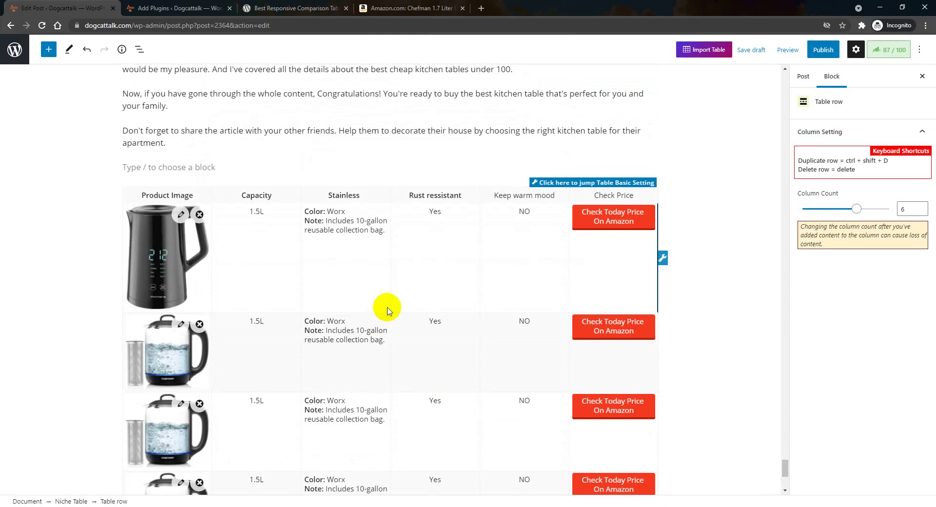
Step: Select the whole comparison table through its basic settings link and show the Niche Table block settings
left_click(803, 76)
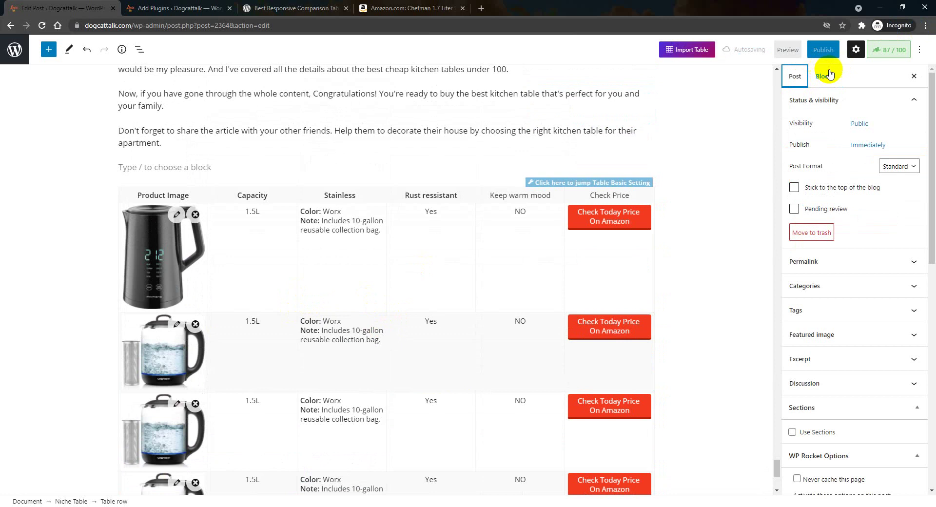
left_click(168, 270)
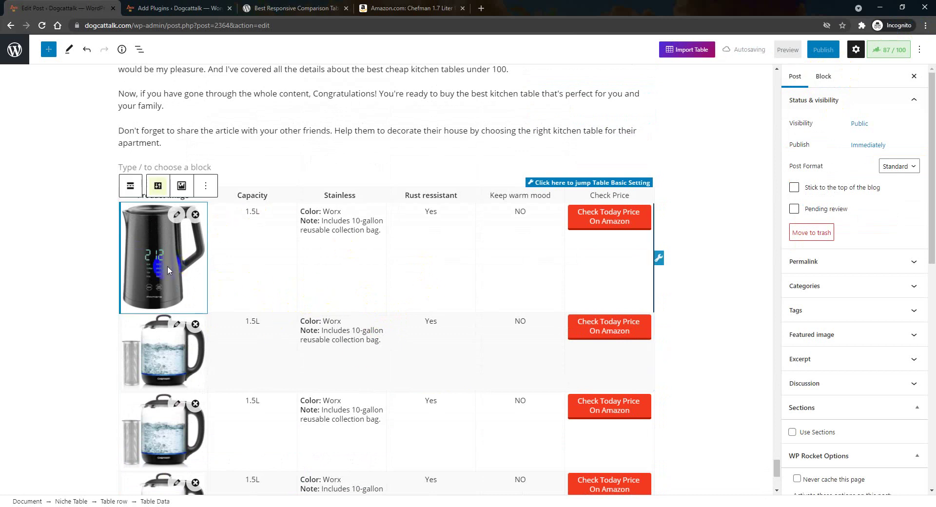
left_click(611, 183)
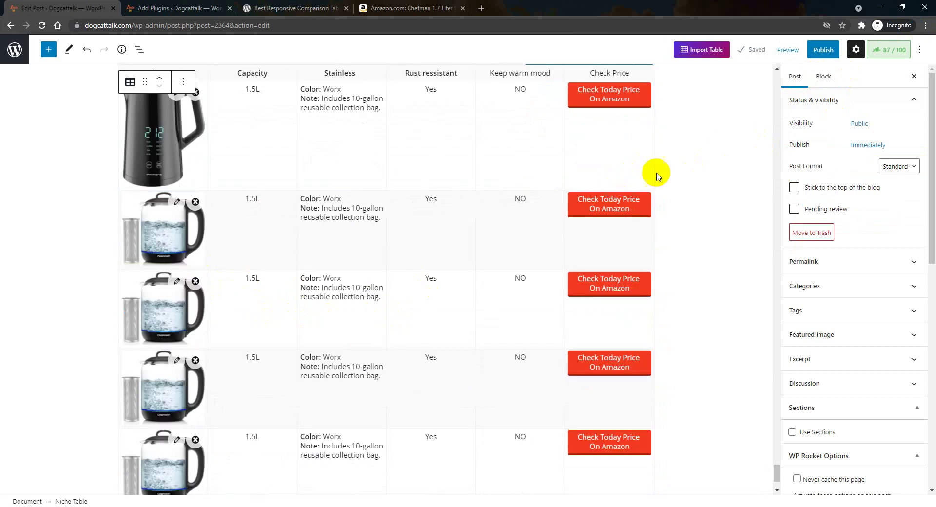
scroll(317, 247, "up", 2)
scroll(317, 248, "up", 1)
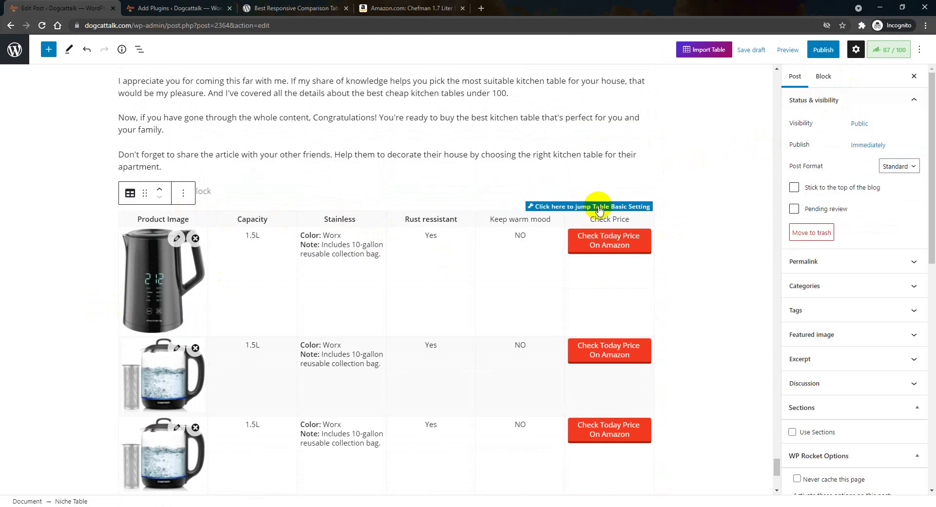
left_click(820, 77)
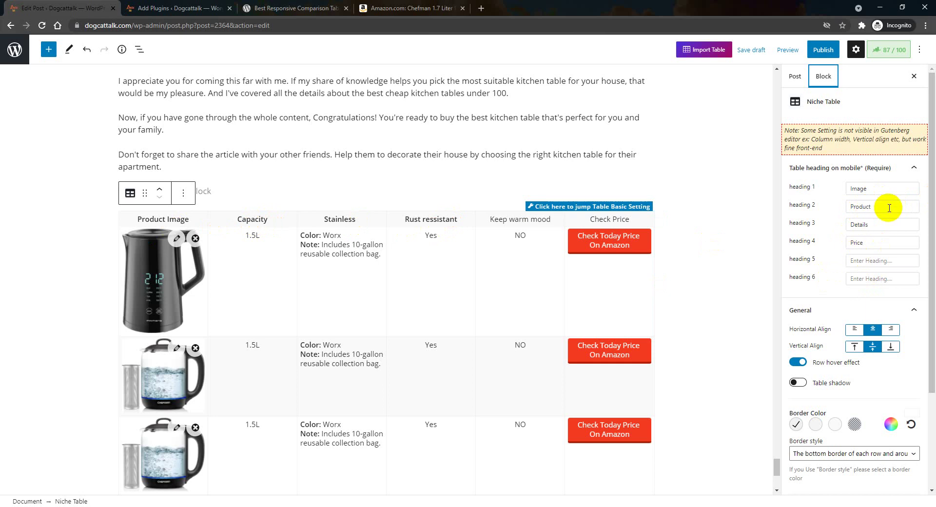
Step: Set the table's mobile headings 2 to 6 to Capacity, stainless, rust Ressistant, Keep warm mood and Check Price
left_click(881, 189)
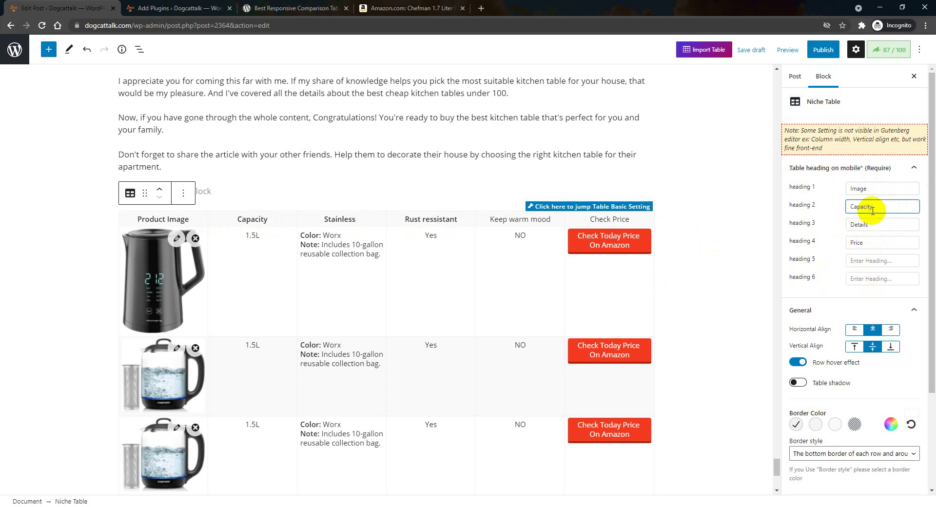
double_click(864, 224)
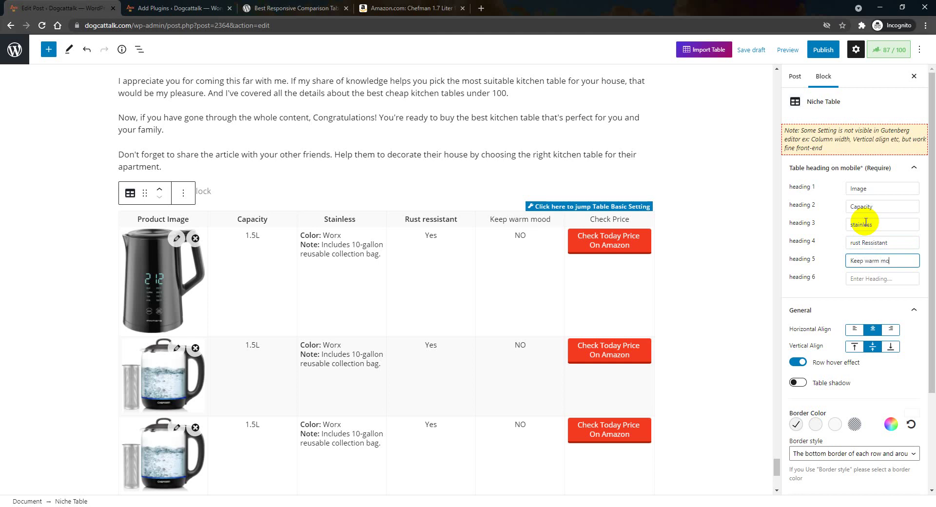
type("Check Price")
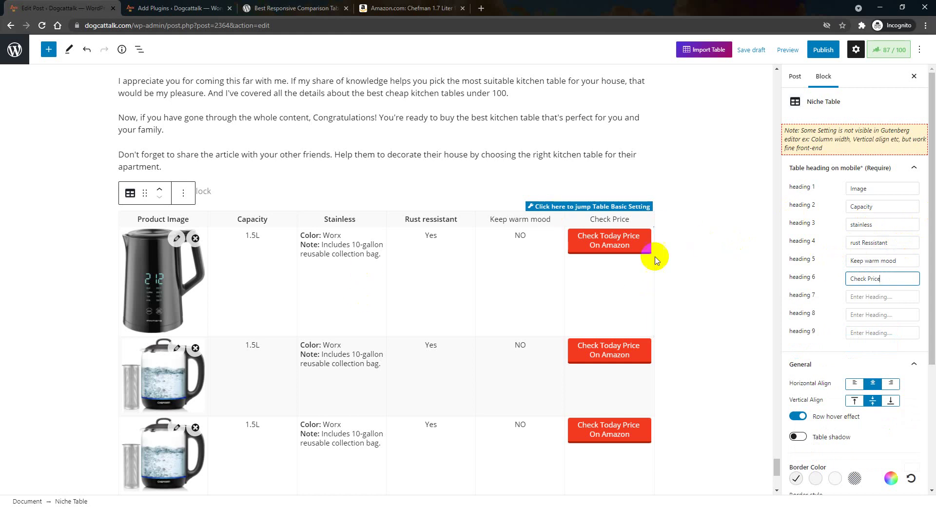
scroll(487, 286, "down", 5)
scroll(480, 371, "up", 3)
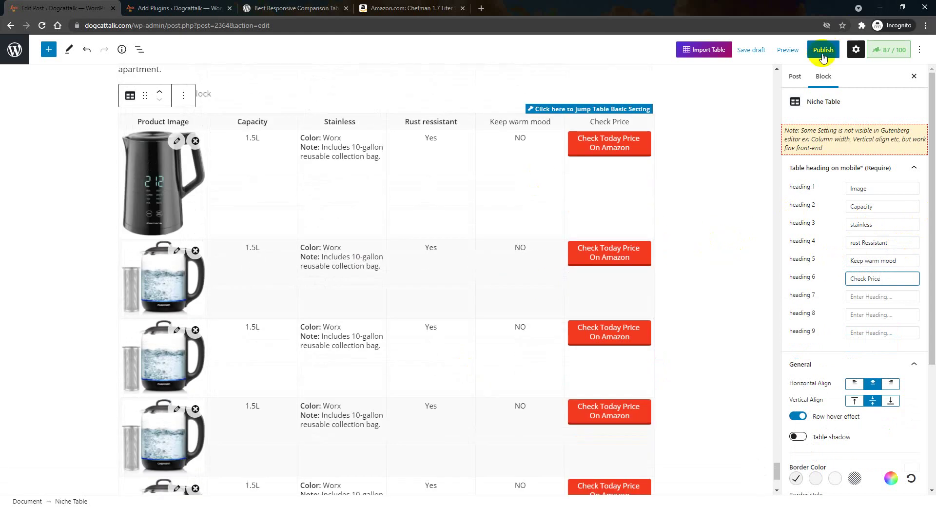
scroll(575, 210, "down", 3)
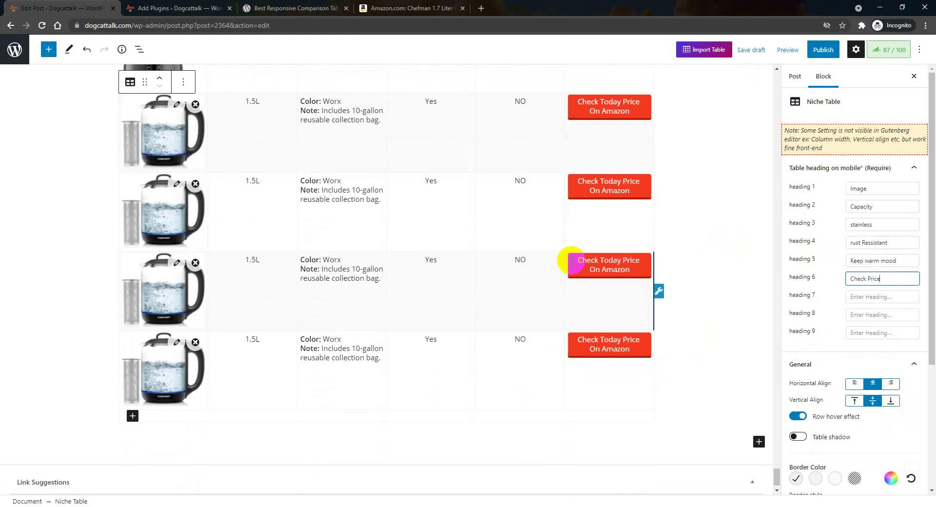